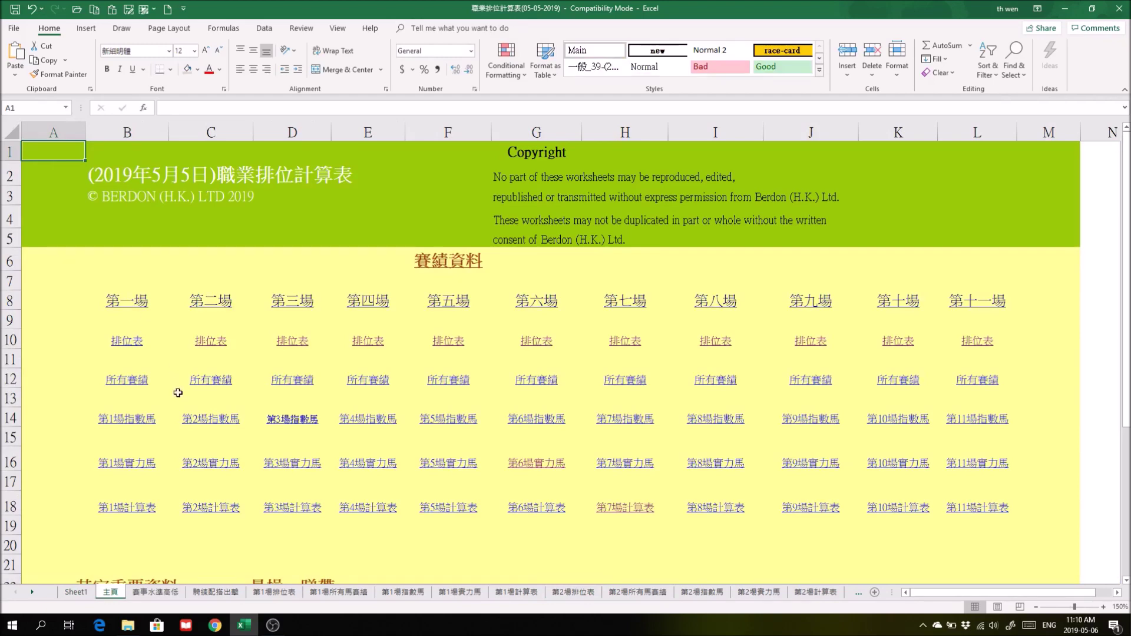
# - Look at the 第1場計算表 and 第6場計算表 sheets through their 主頁 links and return to 主頁
pyautogui.click(128, 508)
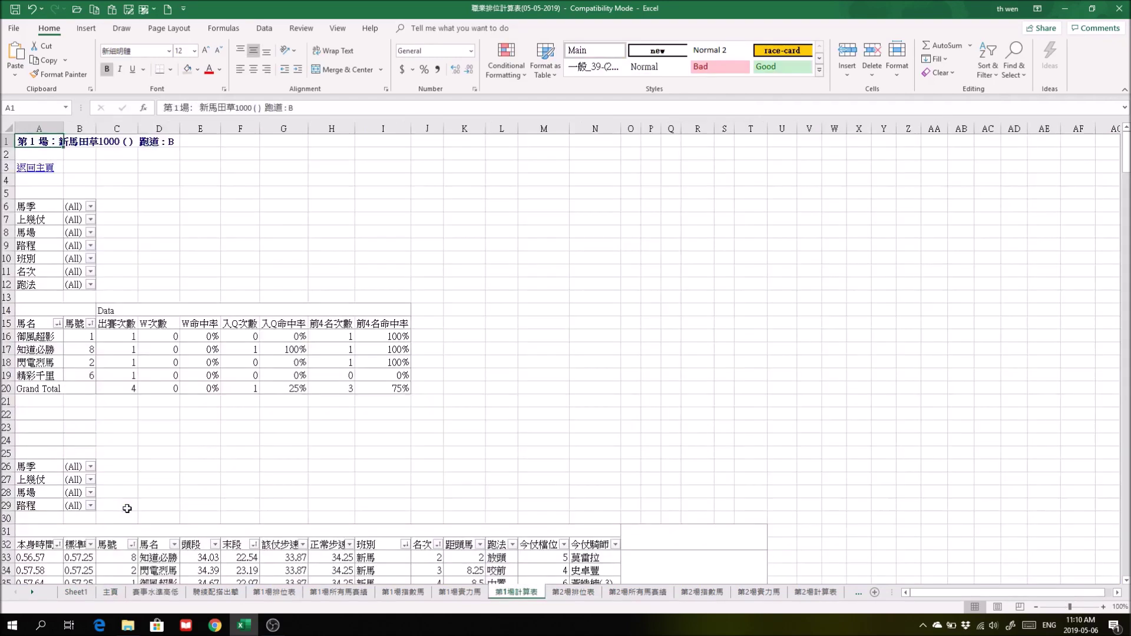
pyautogui.click(26, 172)
pyautogui.click(542, 508)
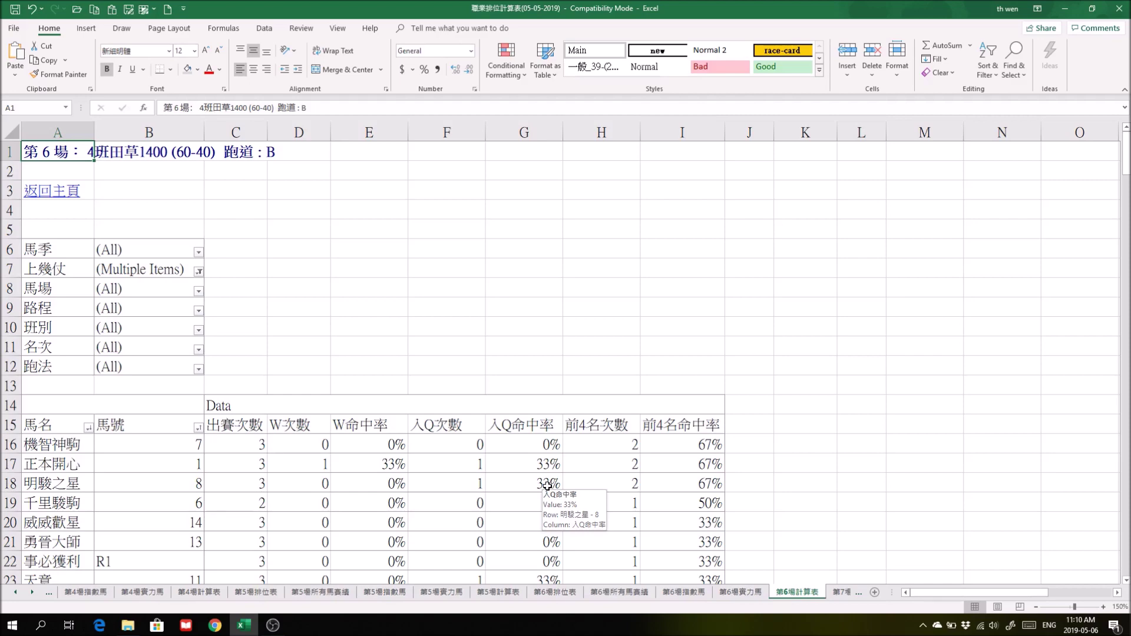
pyautogui.click(40, 190)
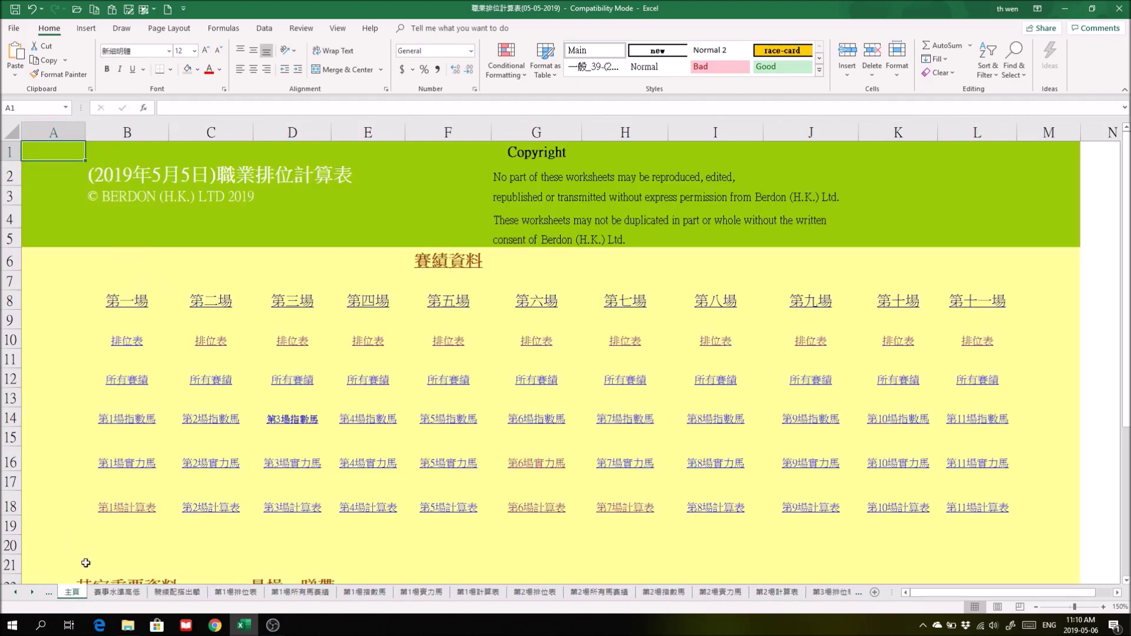
# - View the betting records on Sheet1 and the race 6 排位表, returning to 主頁 after each
pyautogui.click(15, 592)
pyautogui.click(75, 592)
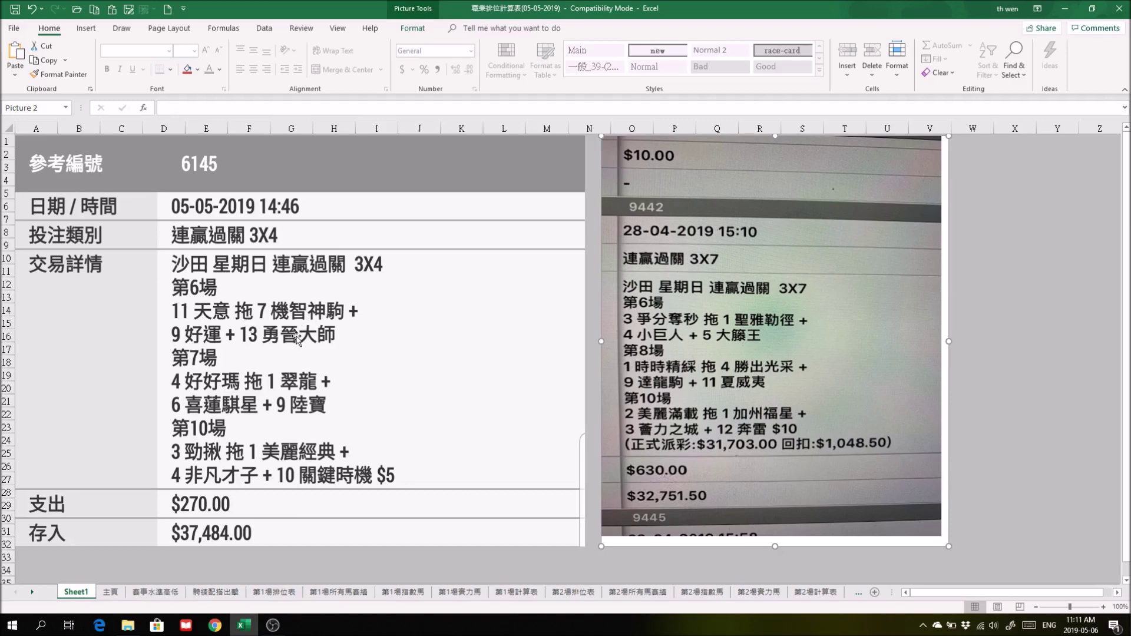
pyautogui.click(110, 591)
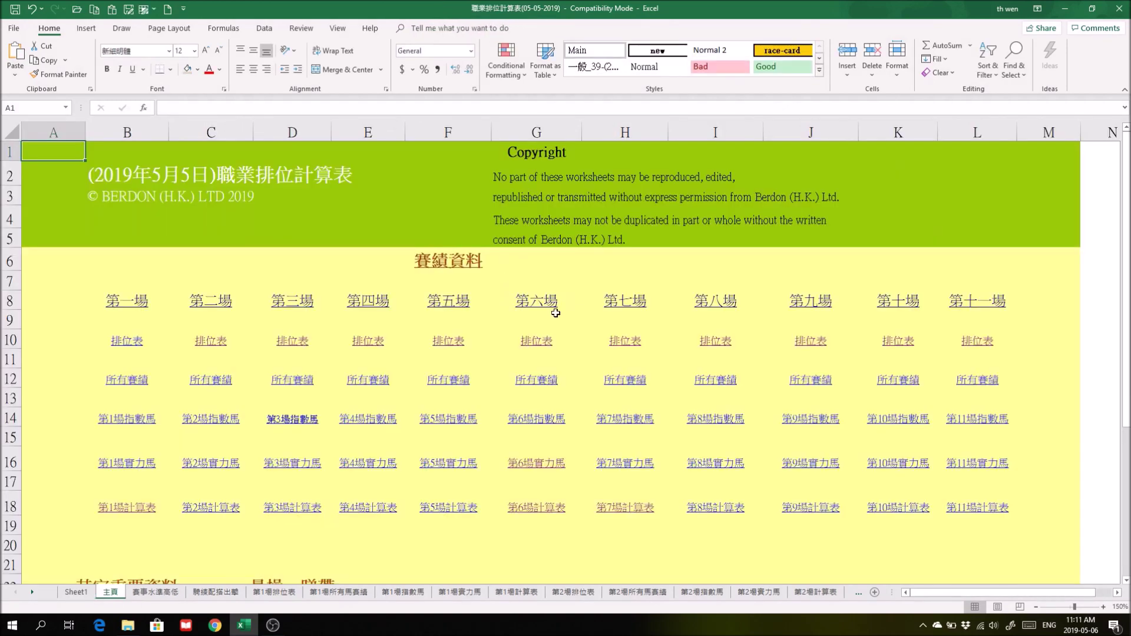
pyautogui.click(455, 322)
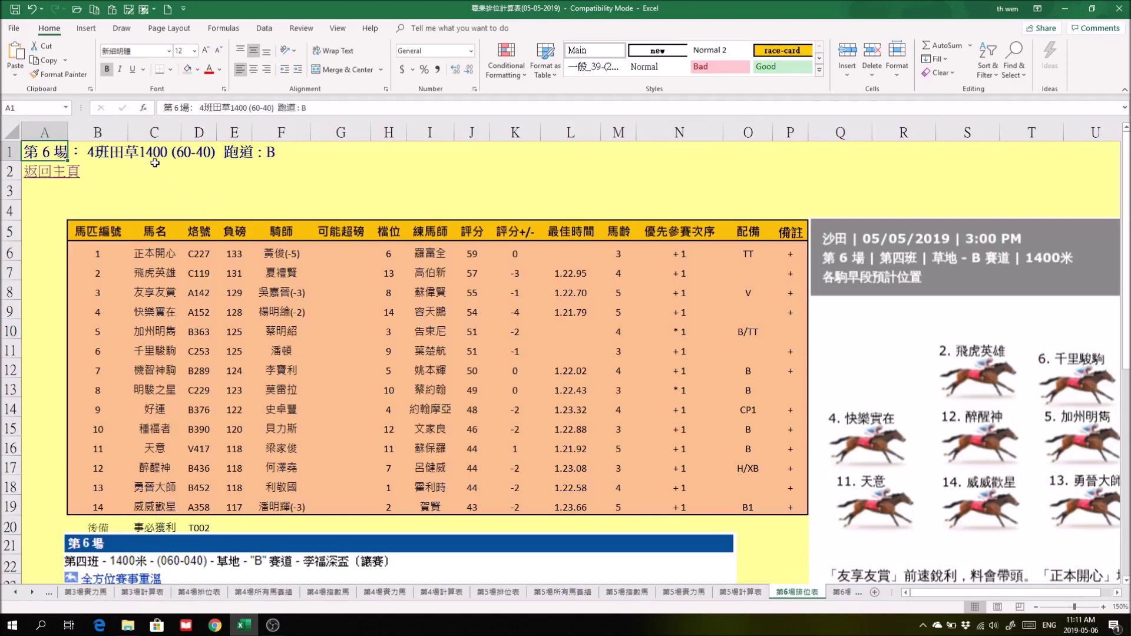
pyautogui.click(51, 173)
# - On the 第6場實力馬 sheet, select the horse names M20:M26 under 上3仗同程前4名(或極近馬)
pyautogui.click(533, 463)
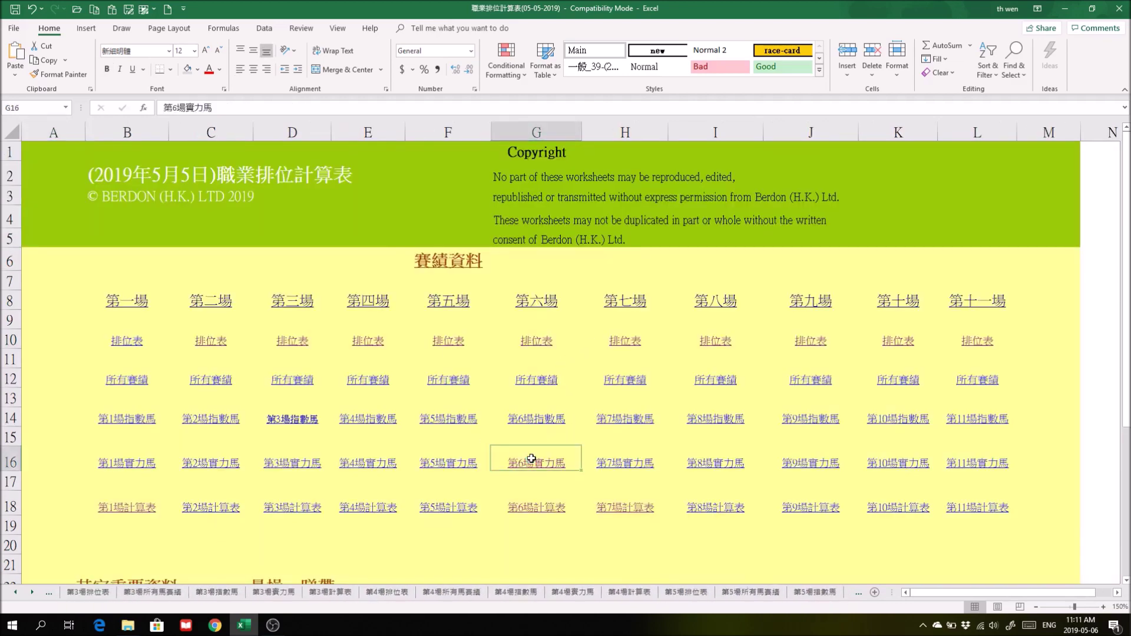
pyautogui.scroll(-2, 601, 347)
pyautogui.scroll(-1, 600, 353)
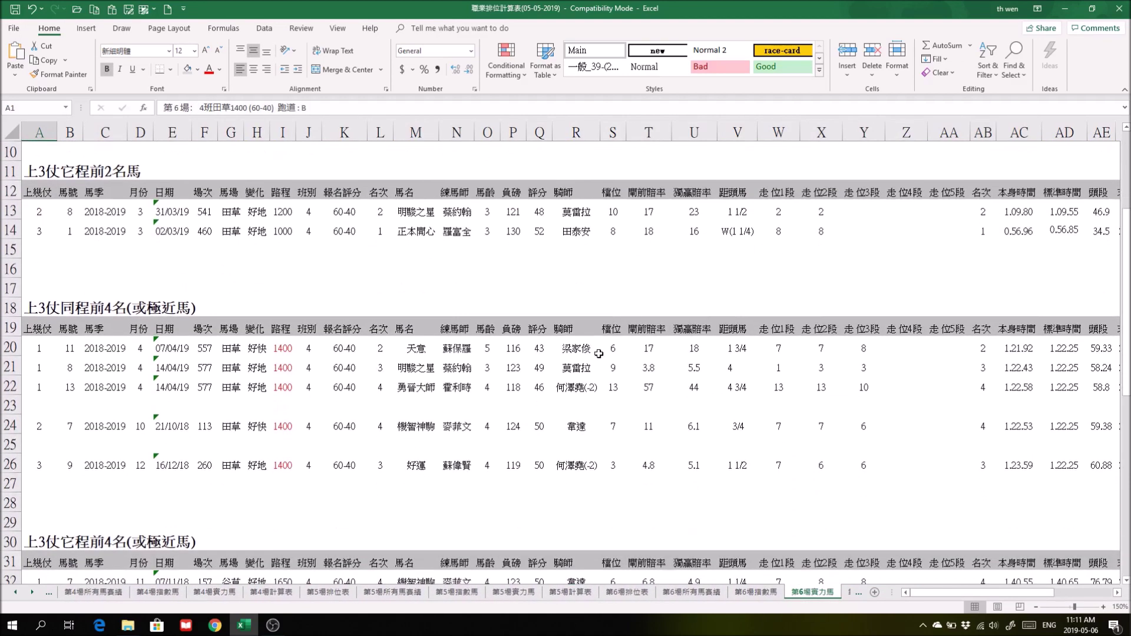
pyautogui.moveTo(403, 349); pyautogui.dragTo(416, 465)
pyautogui.scroll(-1, 492, 455)
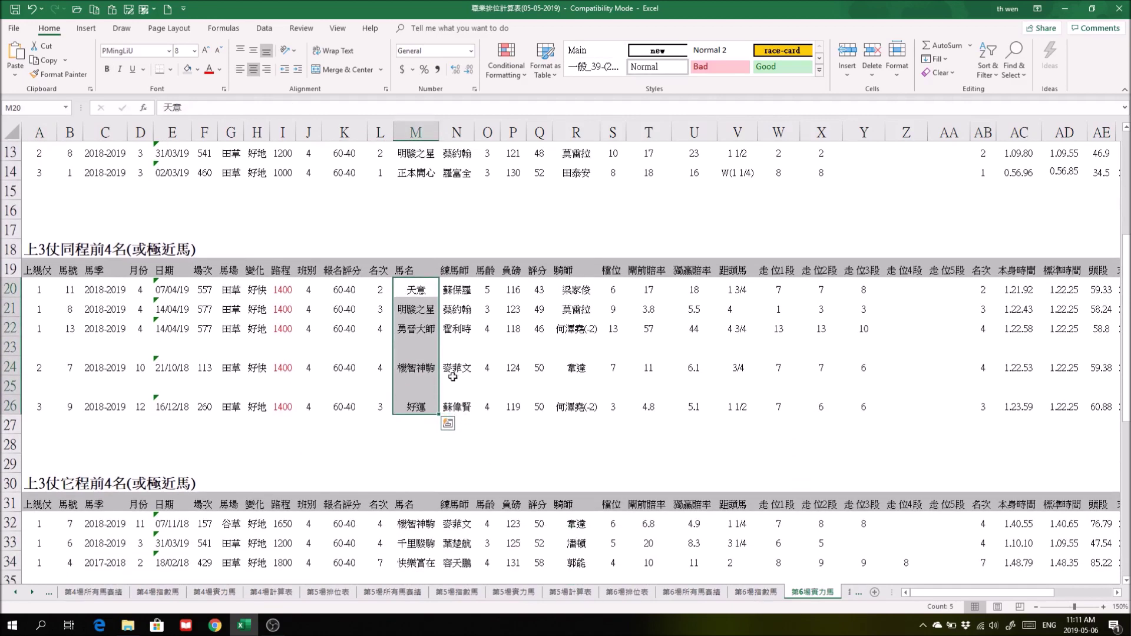
pyautogui.moveTo(415, 289); pyautogui.dragTo(419, 399)
# - Examine the 2018-2019 sectional-time pivot table starting at row 43 of the 第6場計算表 sheet
pyautogui.click(852, 592)
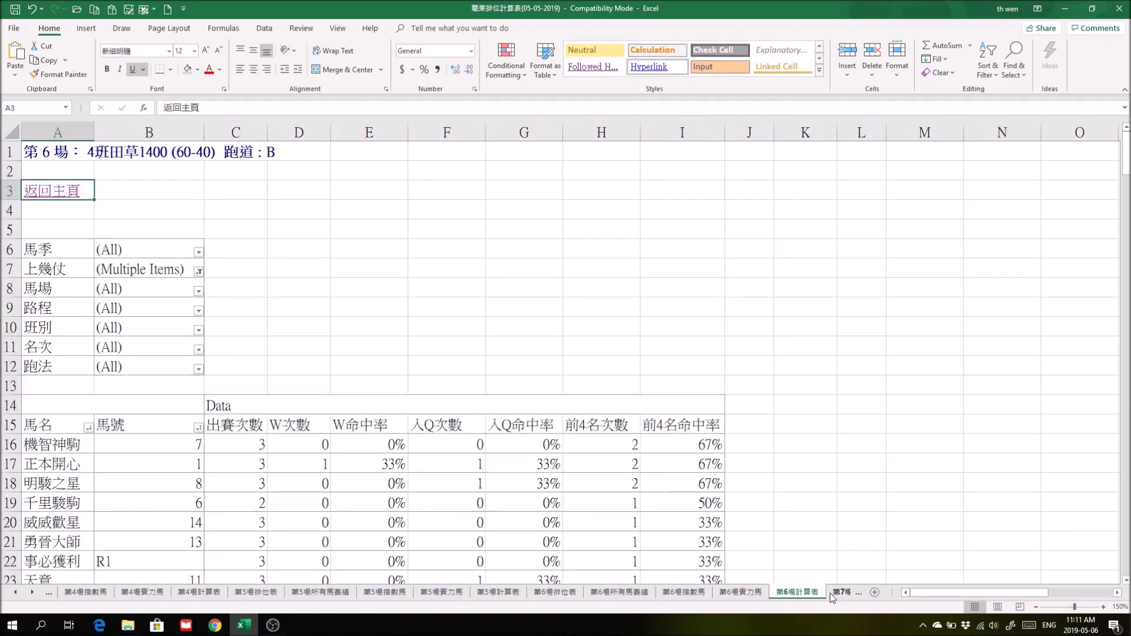
pyautogui.scroll(-9, 798, 450)
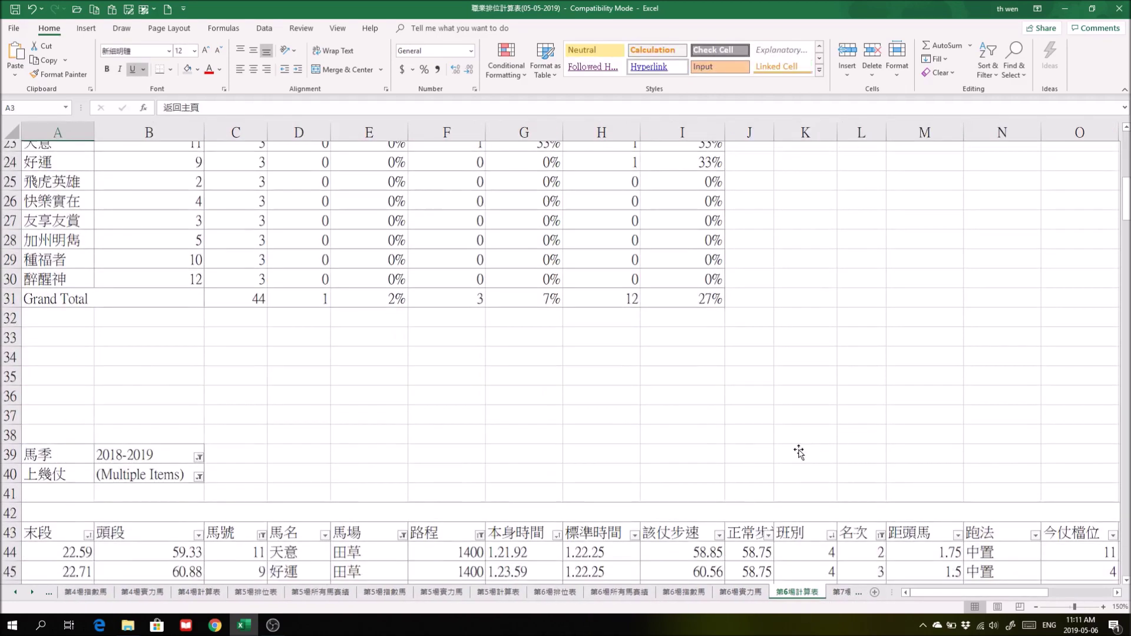
pyautogui.click(198, 388)
pyautogui.click(199, 388)
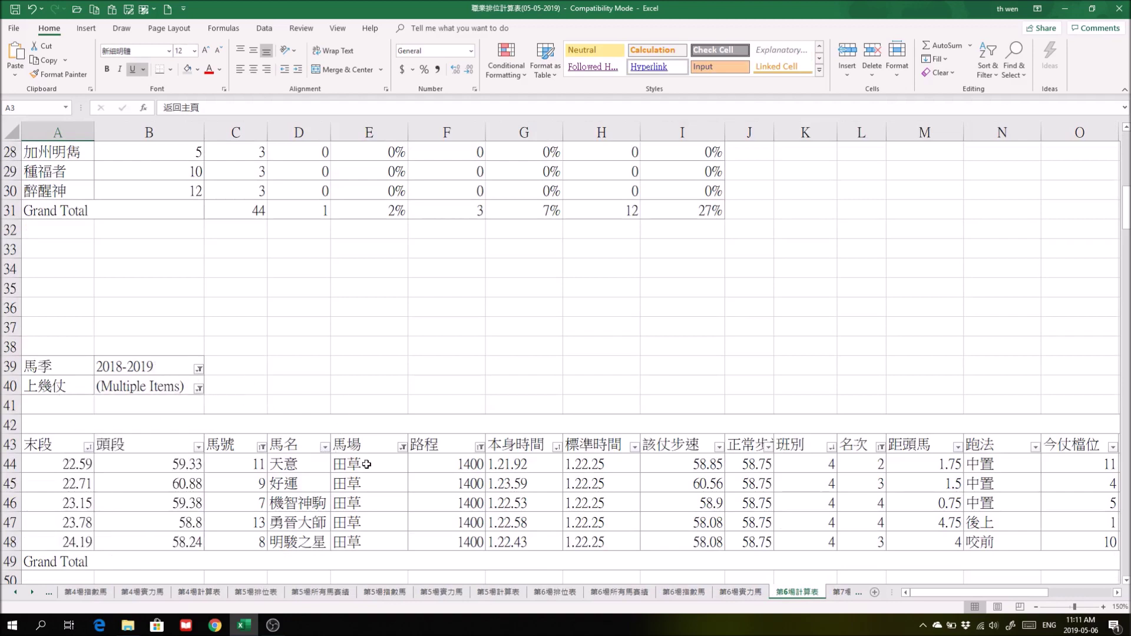
pyautogui.scroll(-1, 694, 303)
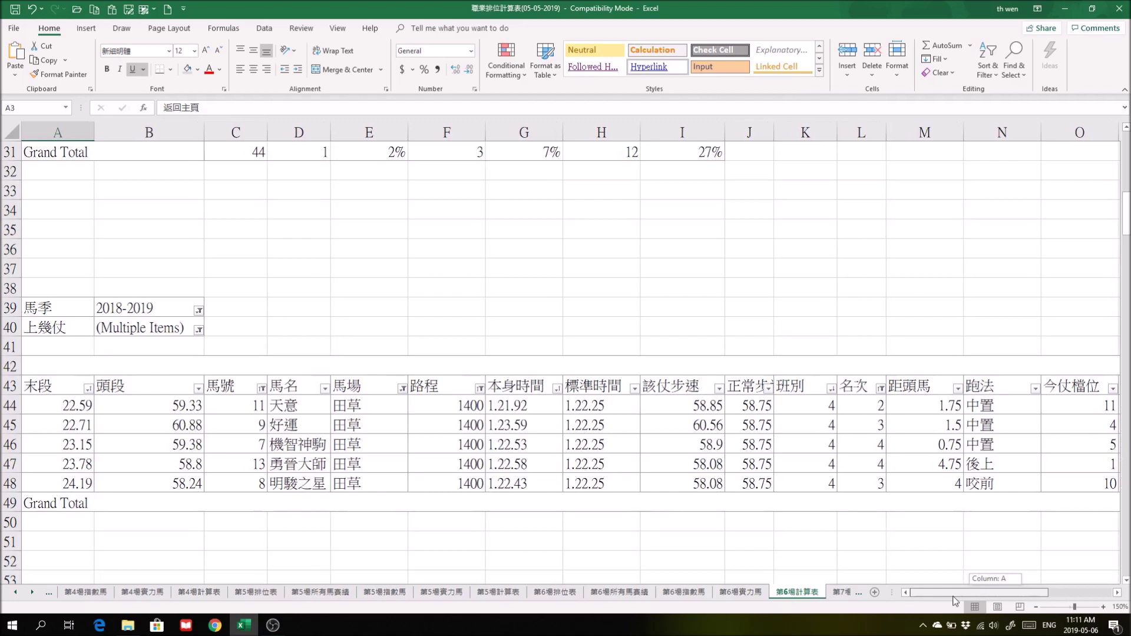
# - Return to 主頁 by way of the 第6場排位表 sheet and show the betting records on Sheet1
pyautogui.click(556, 592)
pyautogui.click(43, 172)
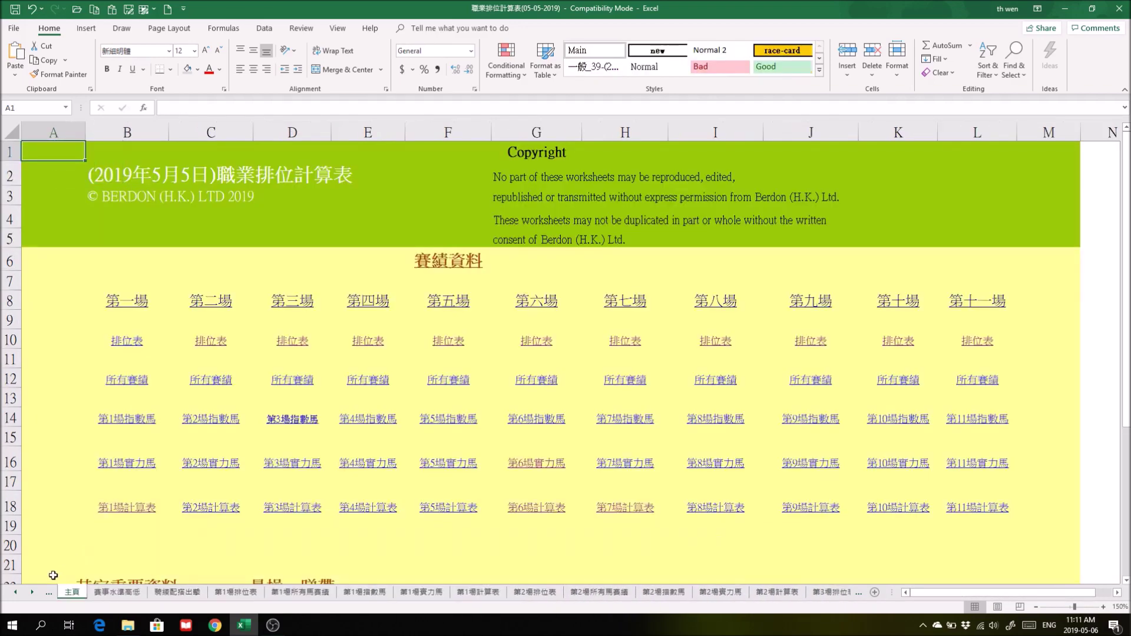
pyautogui.click(15, 592)
pyautogui.click(78, 592)
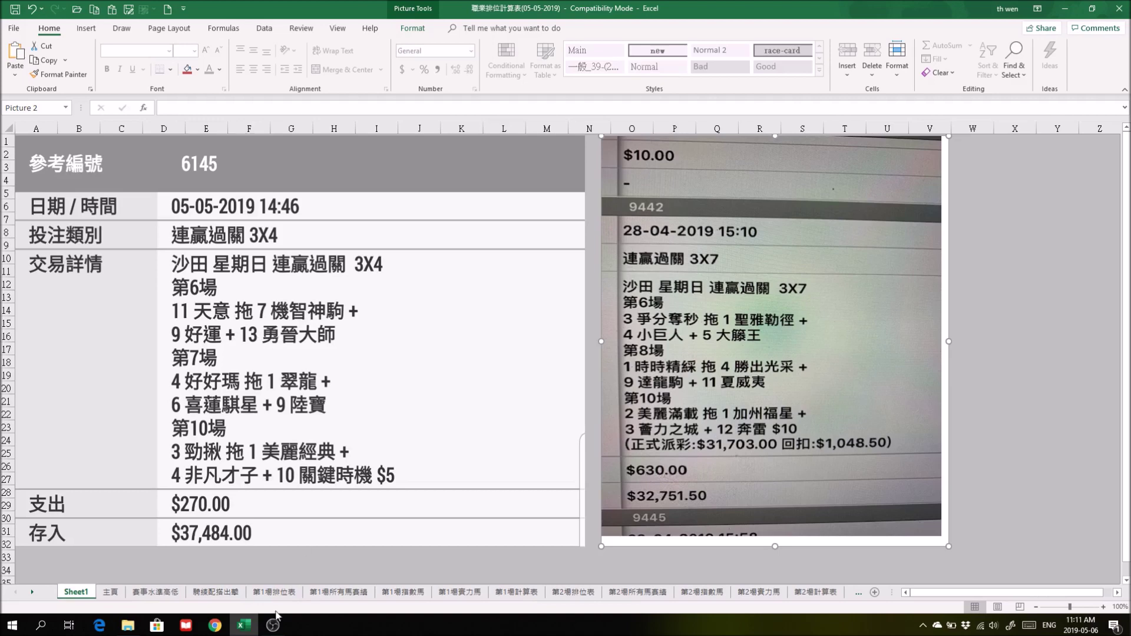
# - Reopen 第6場計算表 from 主頁 and review the horses listed in the sectional-time table at rows 43 to 48
pyautogui.click(110, 592)
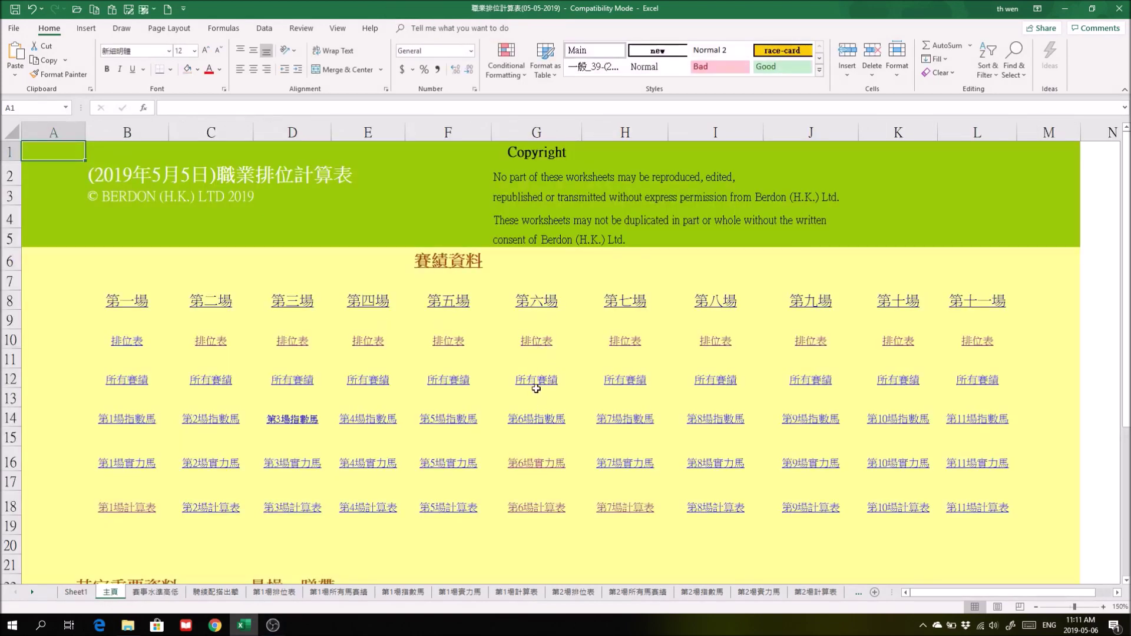
pyautogui.click(533, 508)
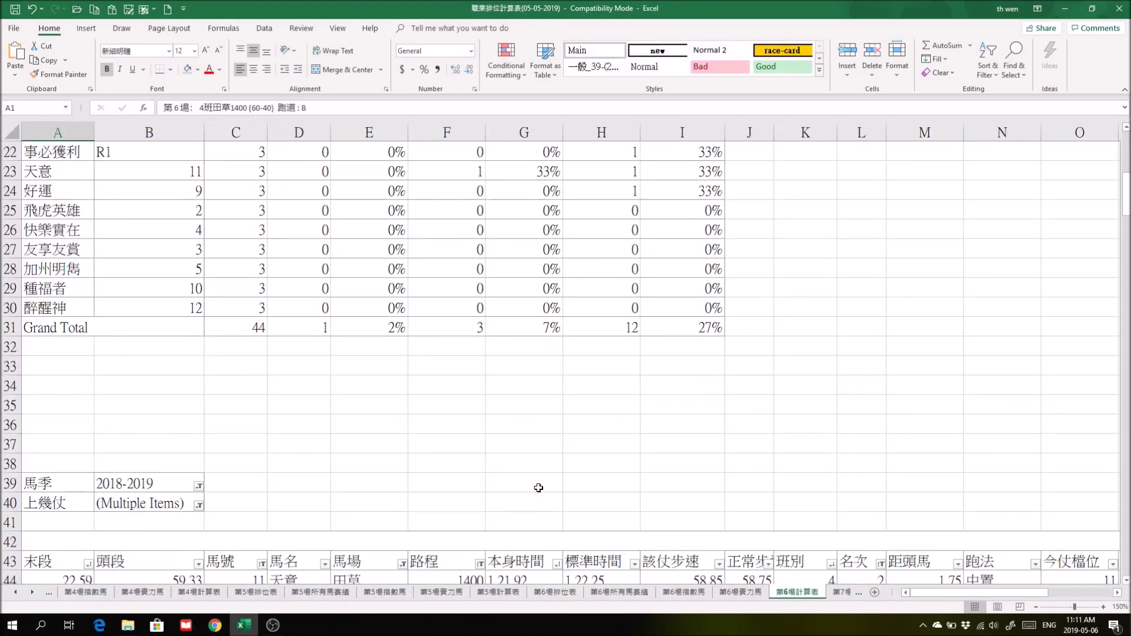
pyautogui.scroll(-3, 538, 488)
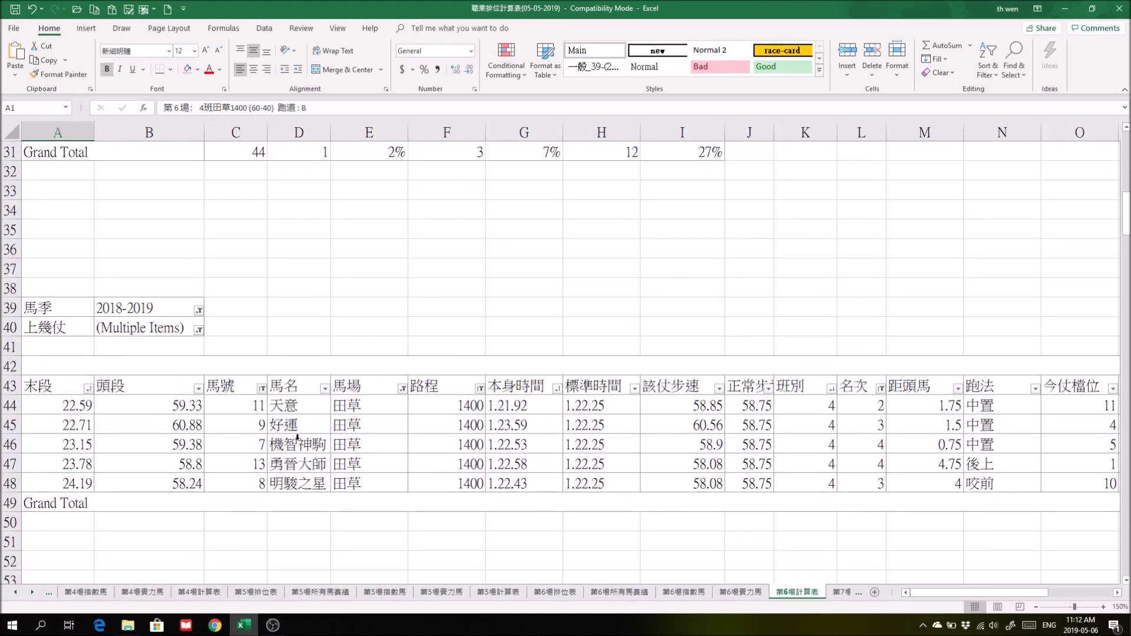
# - On the 第6場實力馬 sheet, select the four horse names M49 to M52 in the 心水馬 list one after another
pyautogui.click(747, 593)
pyautogui.scroll(1, 760, 498)
pyautogui.scroll(-5, 754, 496)
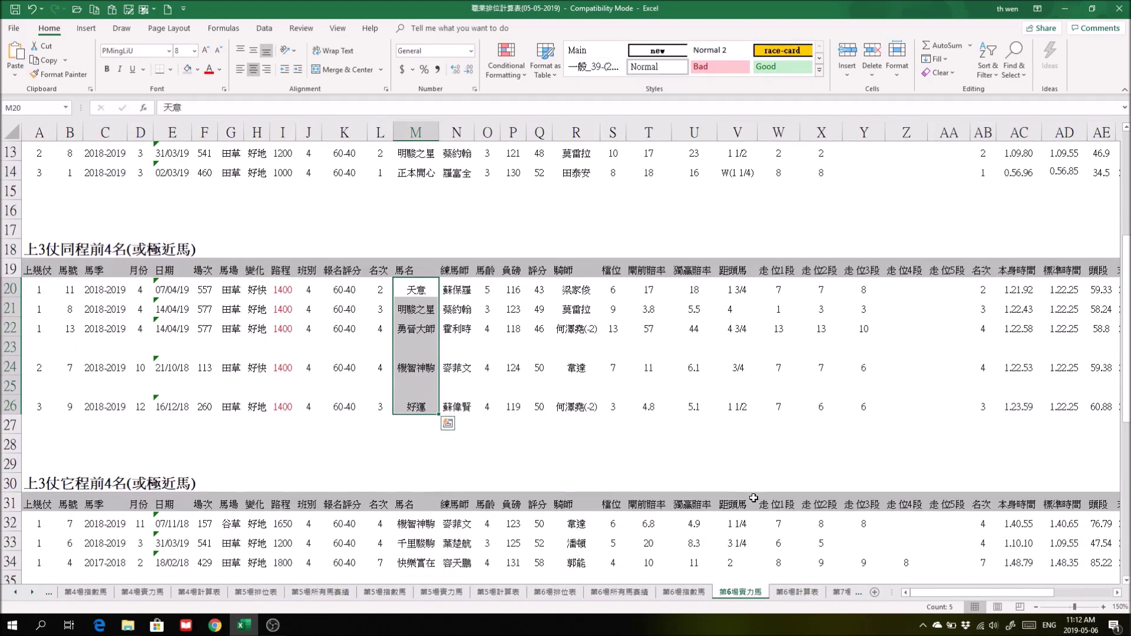
pyautogui.scroll(-4, 751, 497)
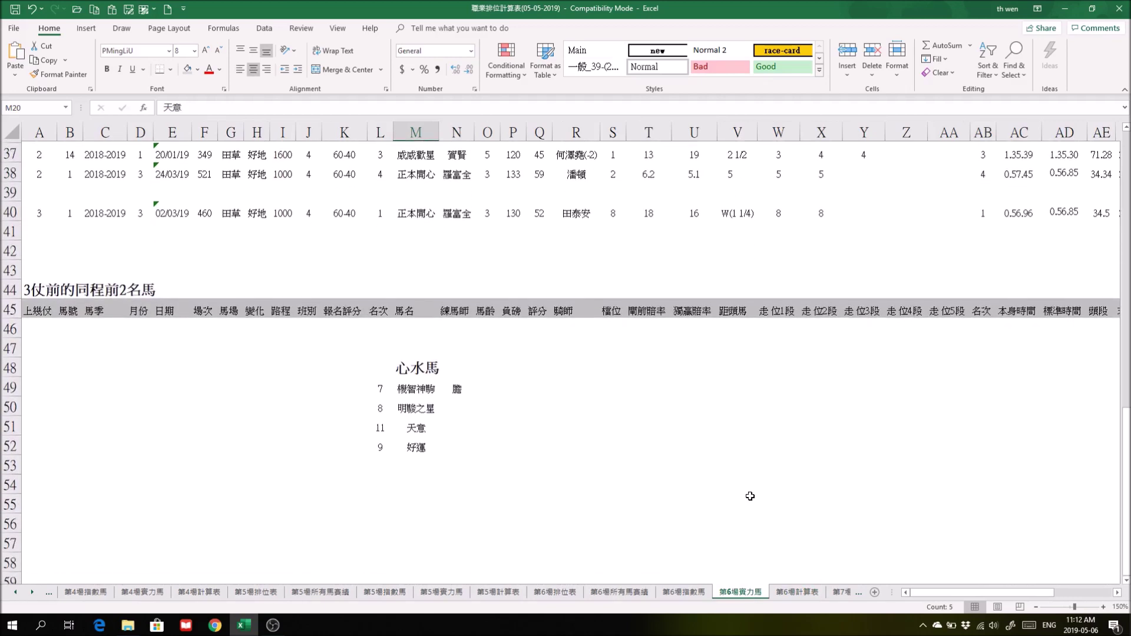
pyautogui.click(632, 490)
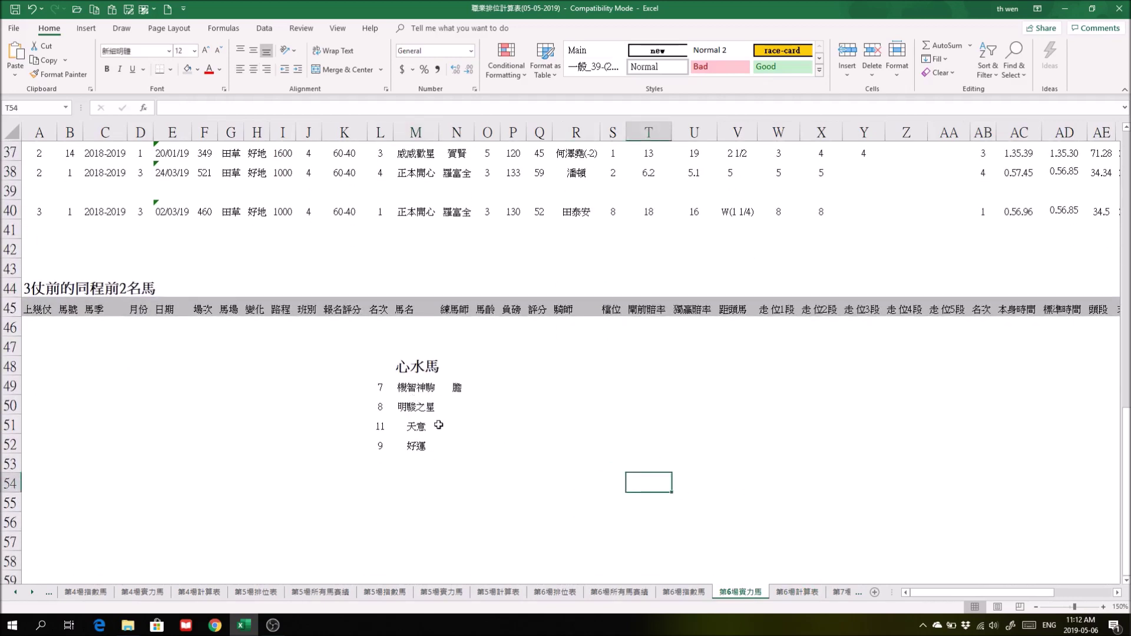
pyautogui.click(405, 391)
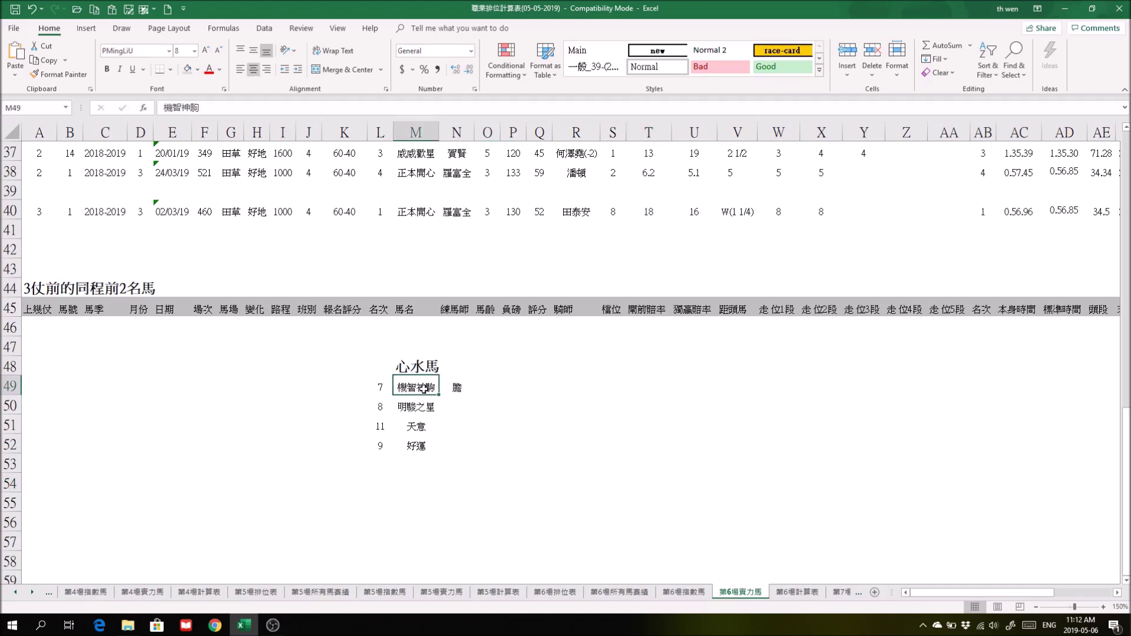
pyautogui.click(412, 407)
pyautogui.click(414, 426)
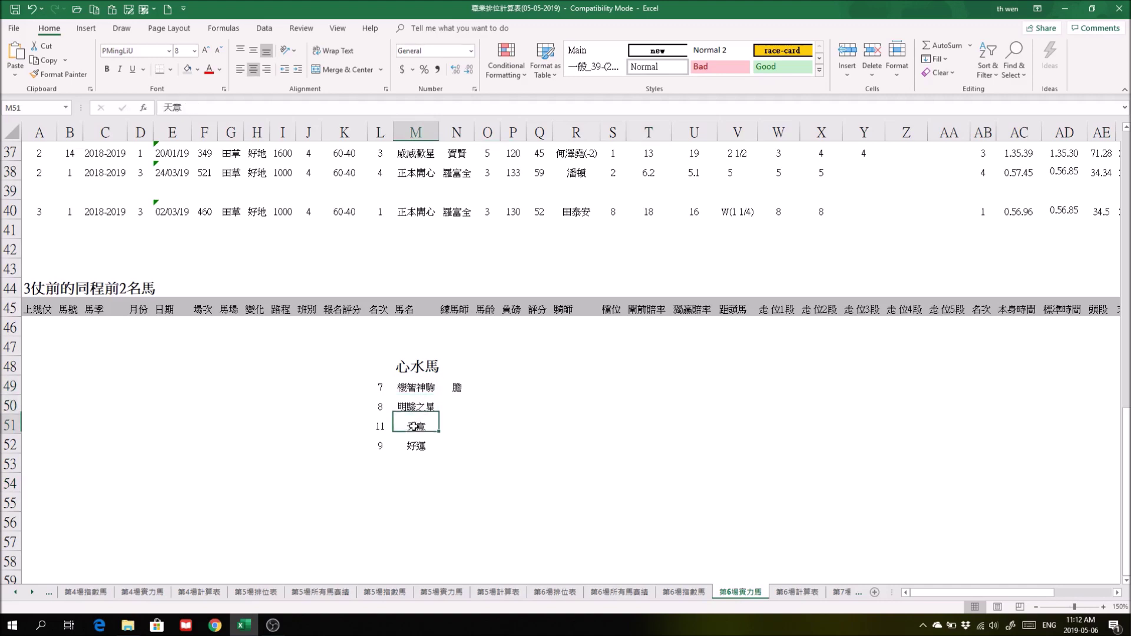
pyautogui.click(416, 449)
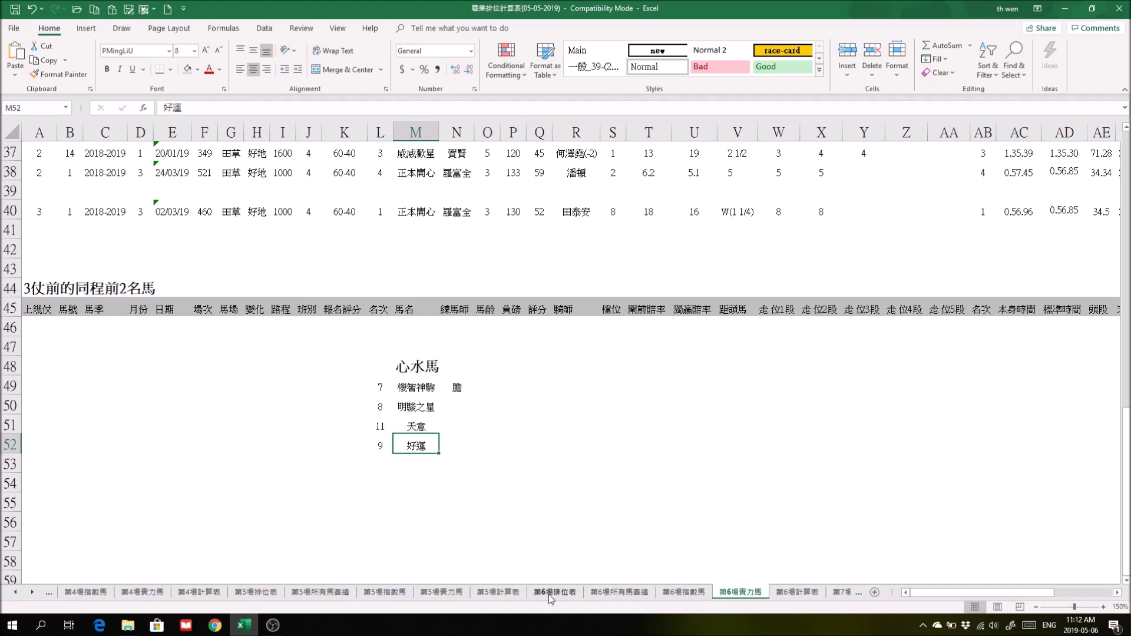
# - Review the 第6場計算表 horses, and examine the race 6 finishing order and dividends on the 第6場排位表 sheet
pyautogui.click(802, 592)
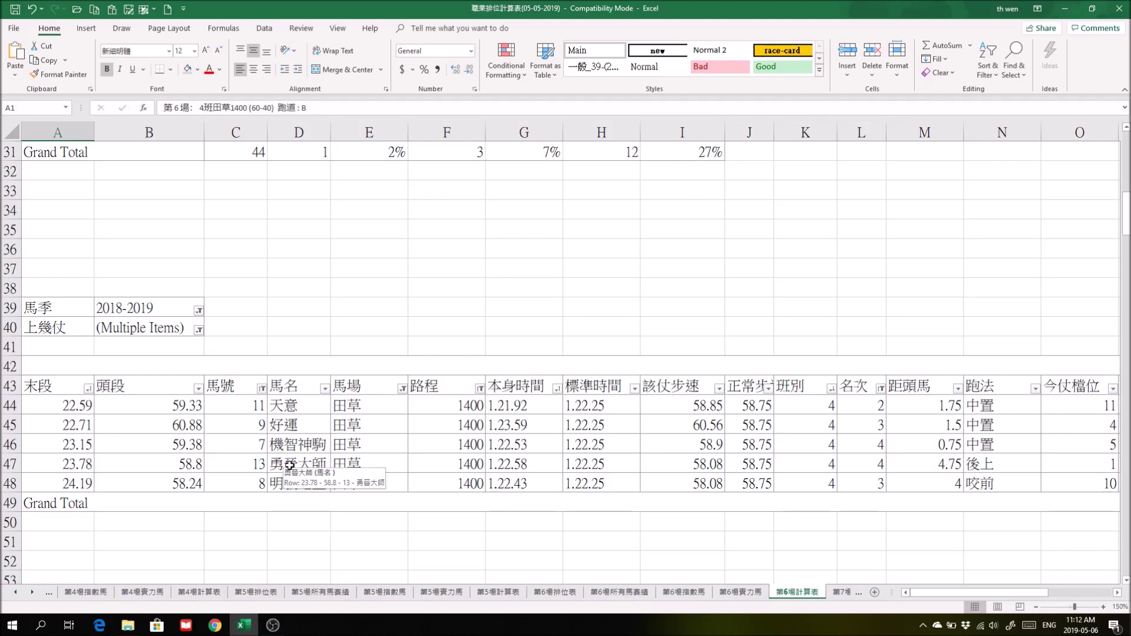
pyautogui.click(554, 591)
pyautogui.scroll(-4, 682, 416)
pyautogui.scroll(-1, 681, 416)
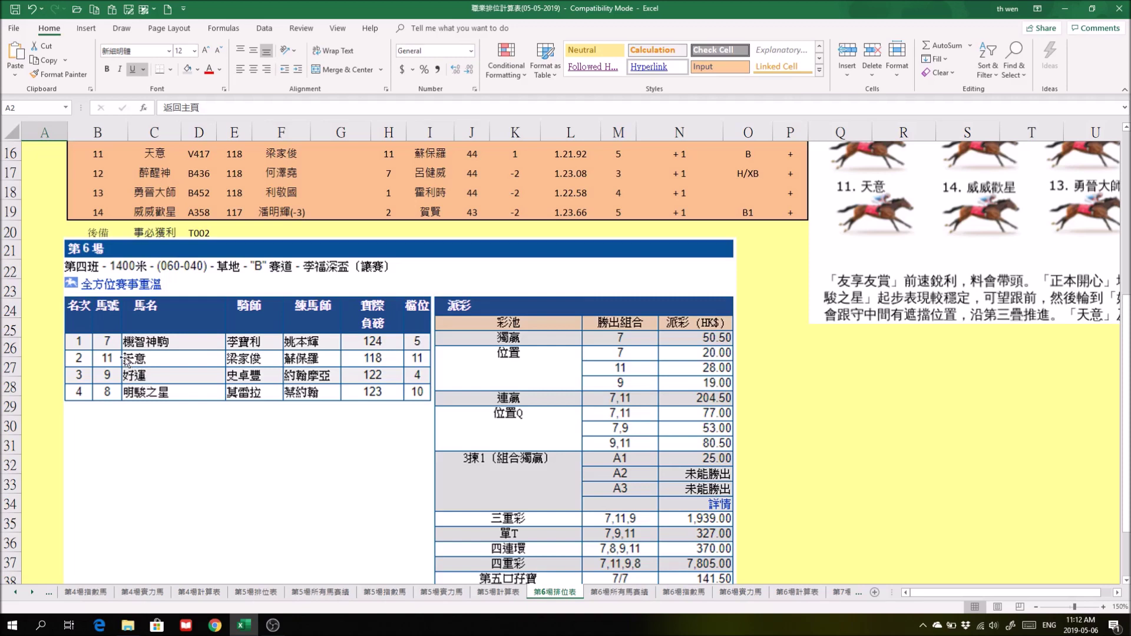
pyautogui.scroll(-1, 744, 457)
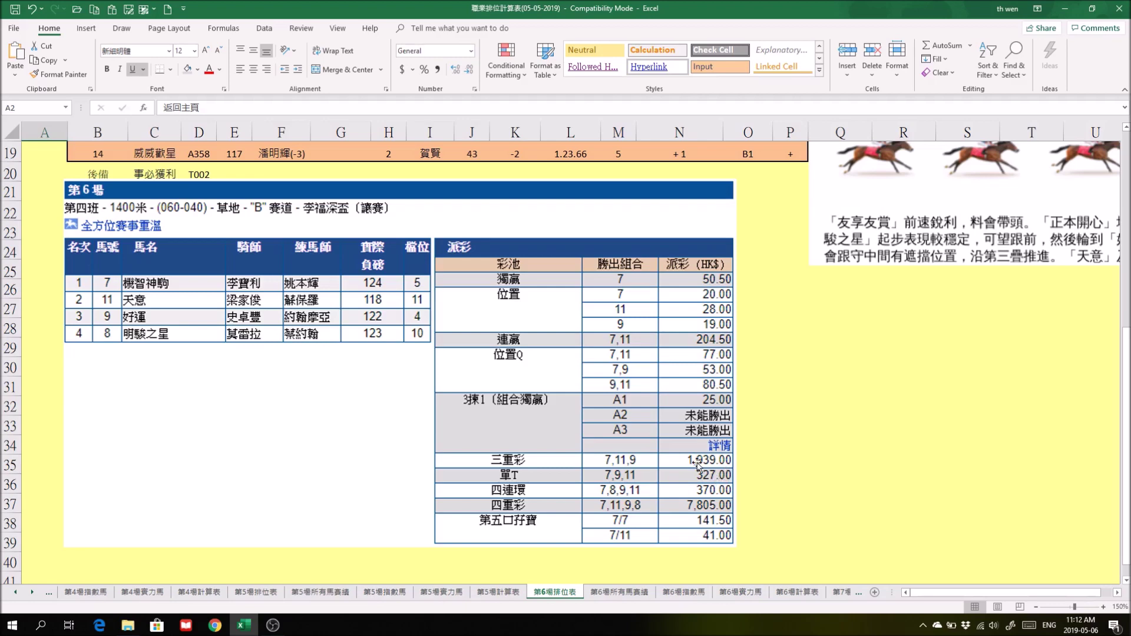
# - Select the 心水馬 heading and first pick, L48:N49, on 第6場實力馬 and compare them with the race 6 results on 第6場排位表
pyautogui.click(744, 593)
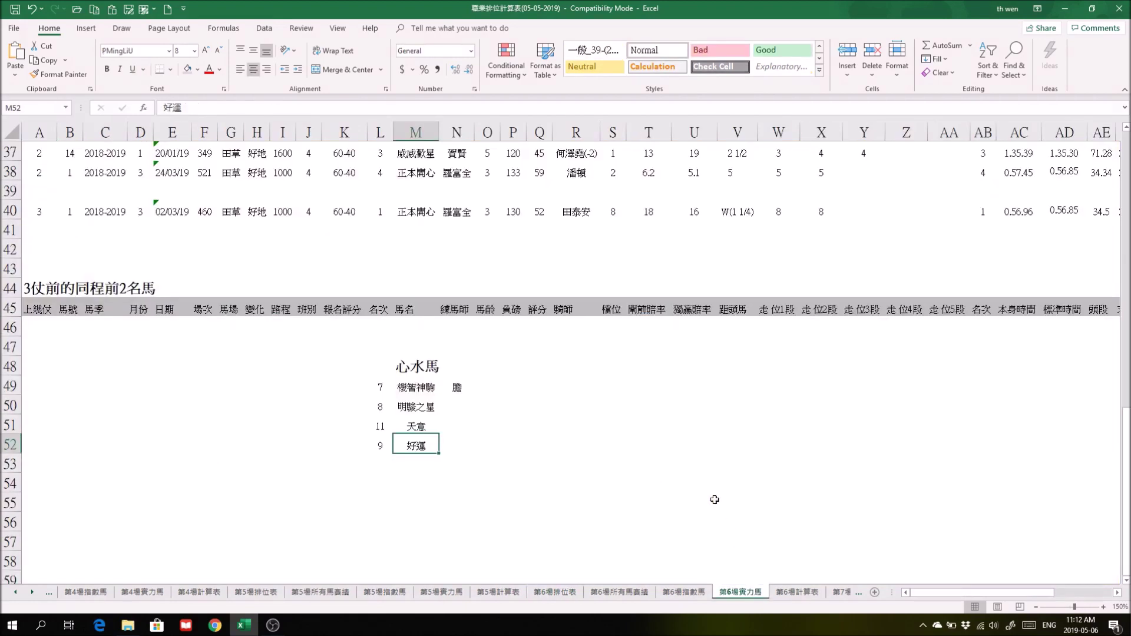
pyautogui.moveTo(380, 367); pyautogui.dragTo(457, 387)
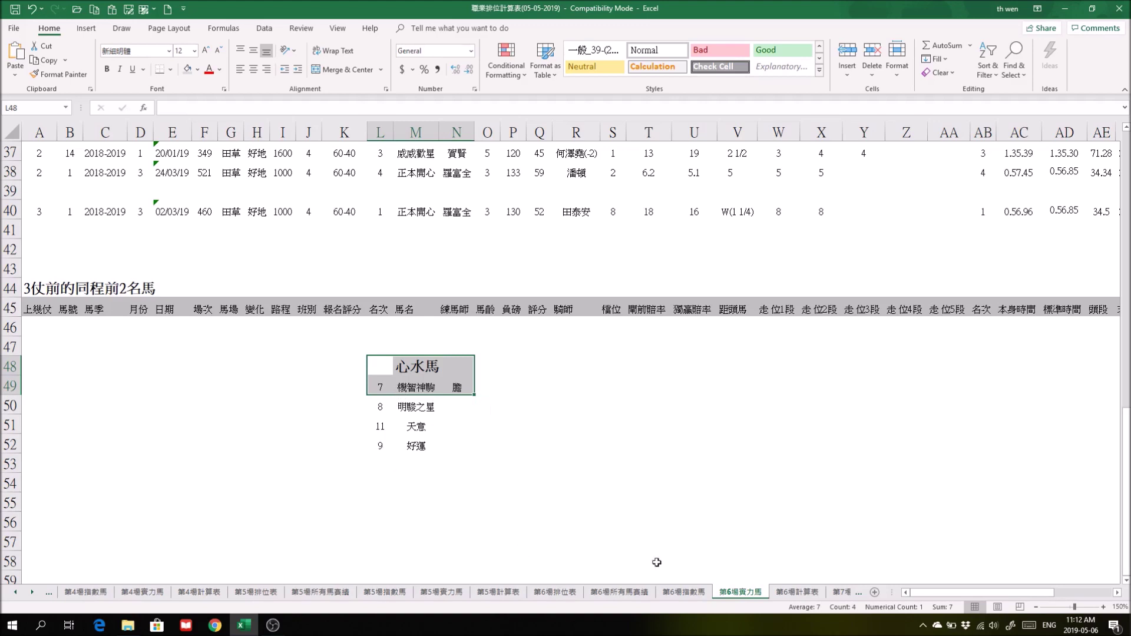
pyautogui.click(555, 591)
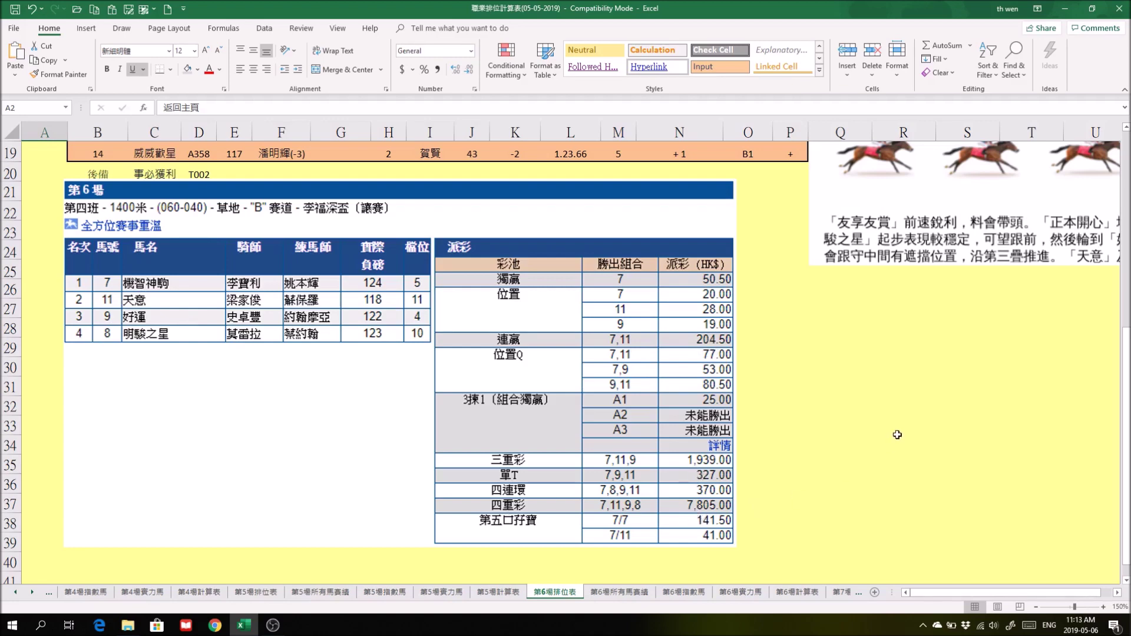
# - Go back to 主頁 from the race 6 排位表 and reopen that sheet at its race results table
pyautogui.scroll(6, 897, 435)
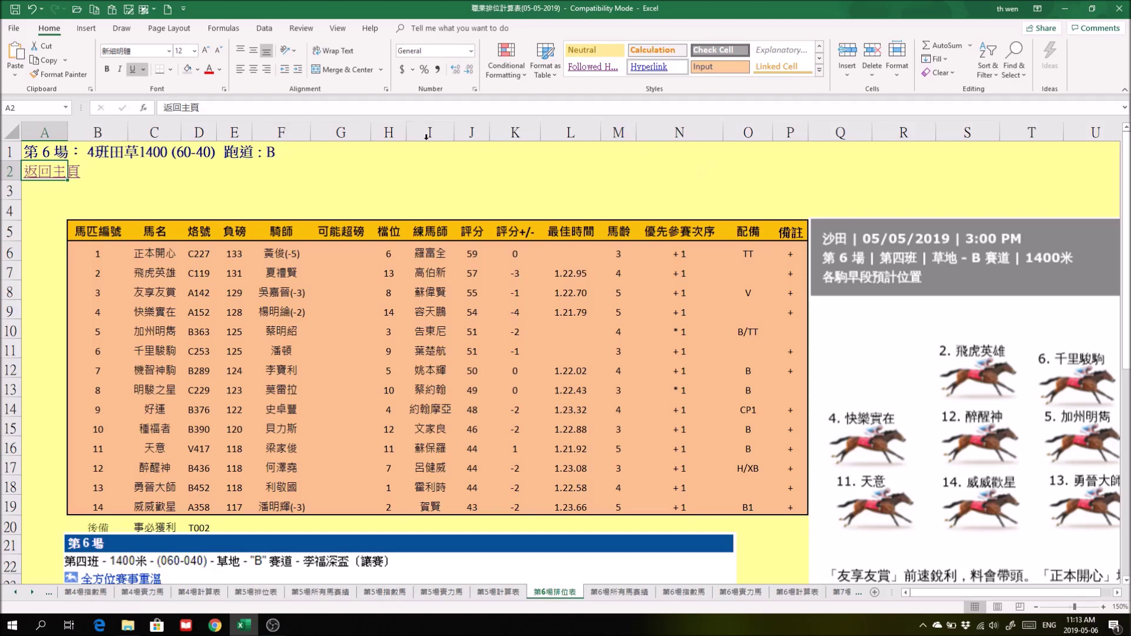
pyautogui.click(46, 176)
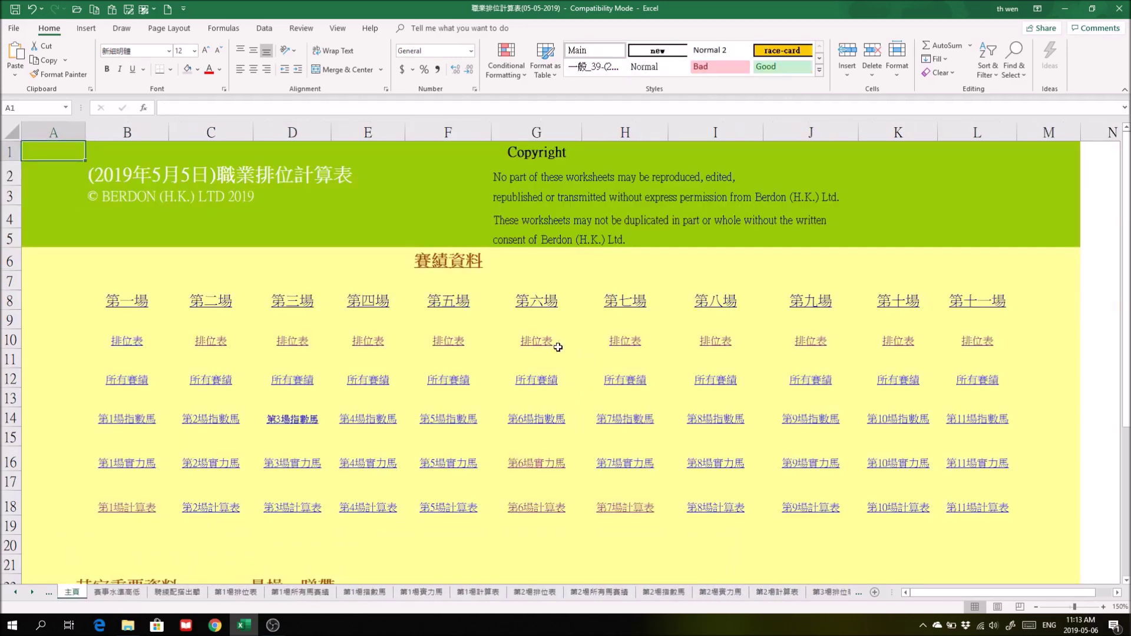
pyautogui.click(537, 340)
pyautogui.scroll(-5, 145, 344)
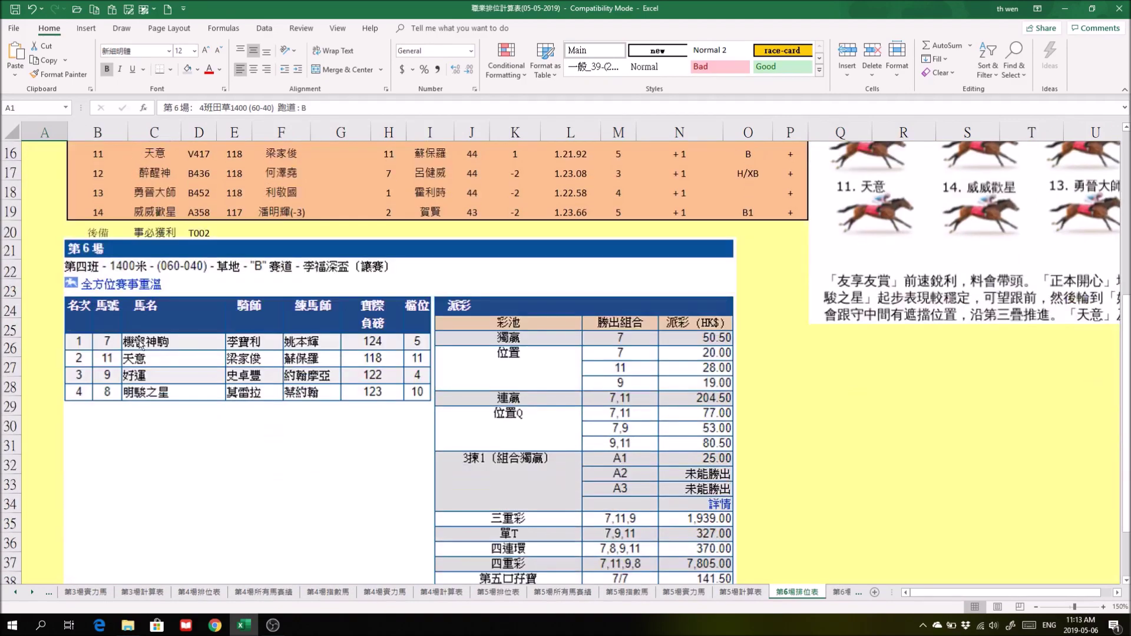
# - Look over the 第6場指數馬 sheet and the 上3仗它程前4名(或極近馬) section of the 第6場實力馬 sheet
pyautogui.click(842, 596)
pyautogui.click(844, 593)
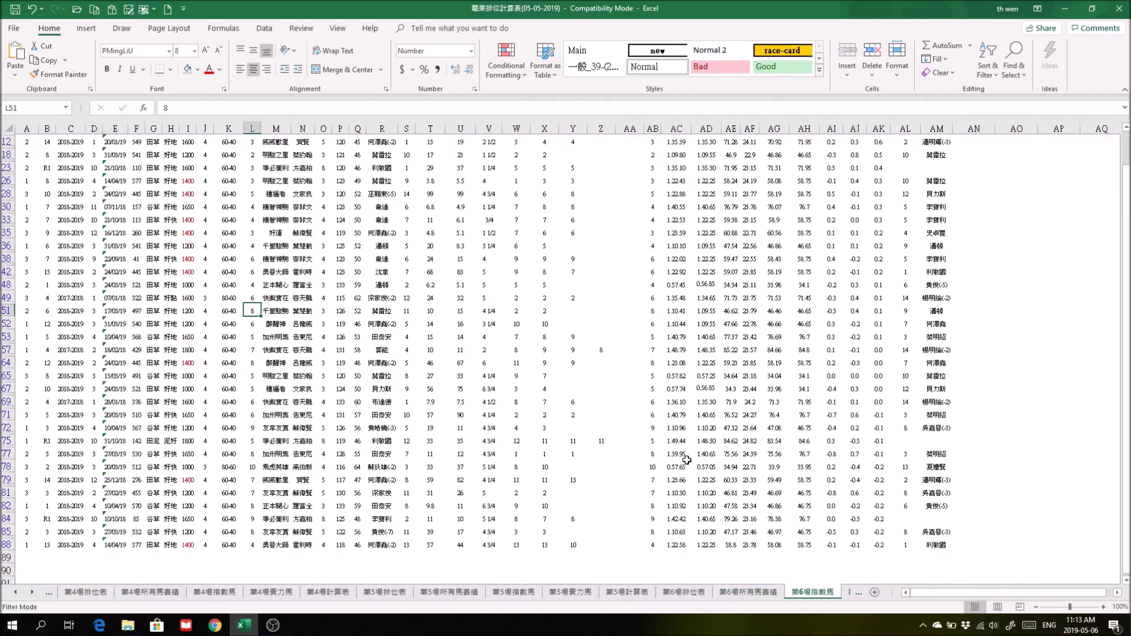
pyautogui.click(842, 591)
pyautogui.scroll(4, 570, 384)
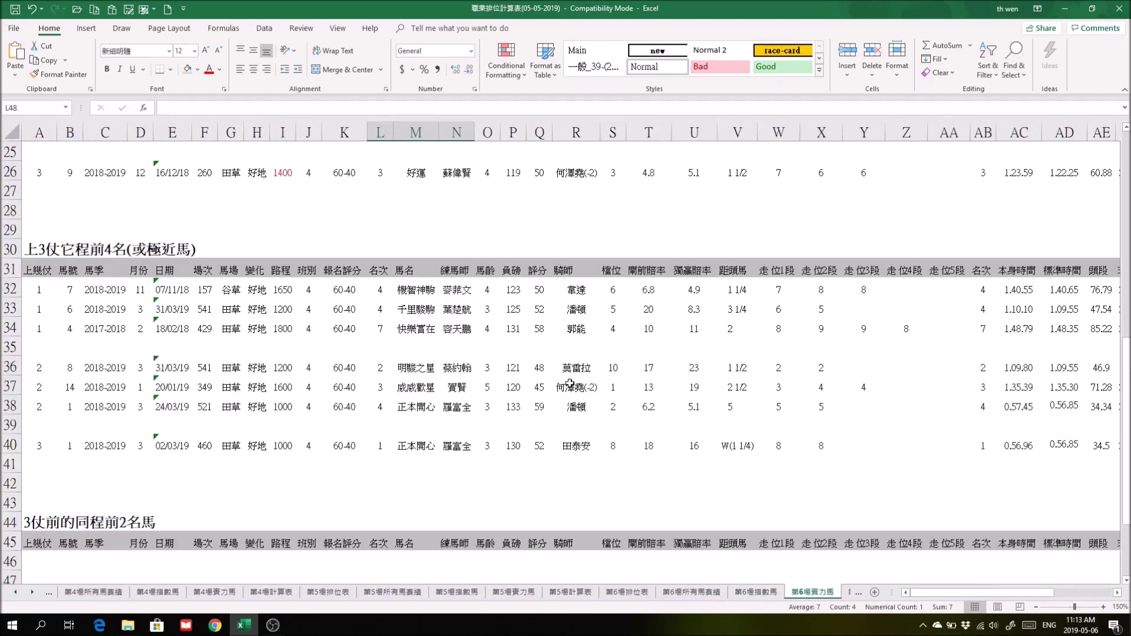
# - Select the horse names M20:M26 under 上3仗同程前4名 on 第6場實力馬 and compare them with the results and runners on 第6場排位表
pyautogui.scroll(5, 570, 384)
pyautogui.moveTo(417, 349); pyautogui.dragTo(416, 465)
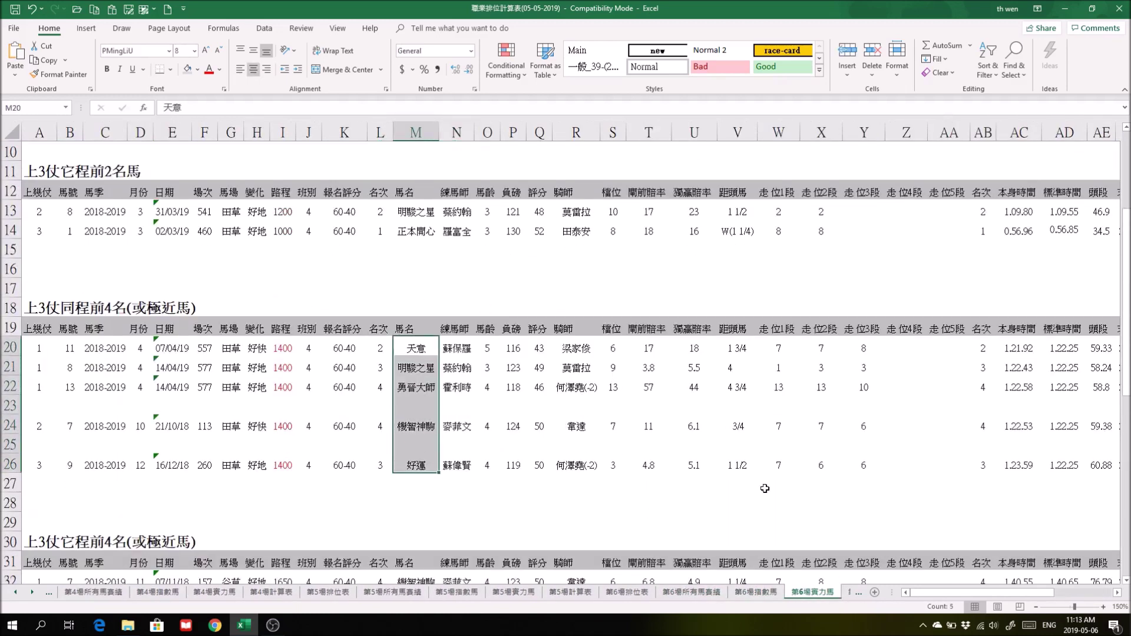
pyautogui.click(646, 596)
pyautogui.scroll(-2, 684, 465)
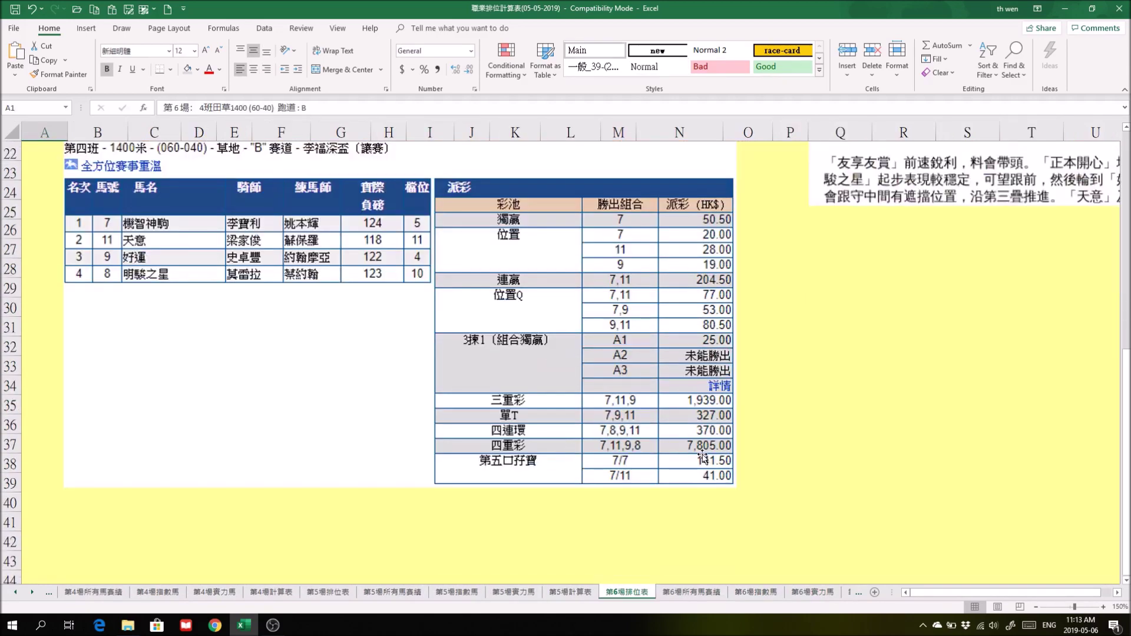
pyautogui.scroll(4, 989, 336)
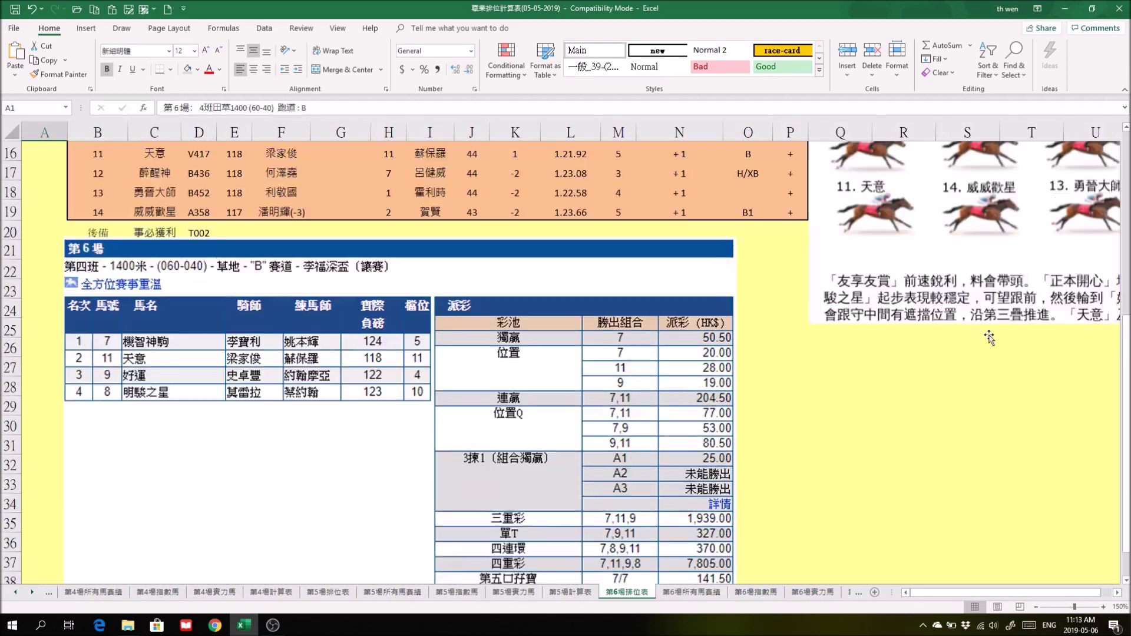
pyautogui.scroll(3, 989, 337)
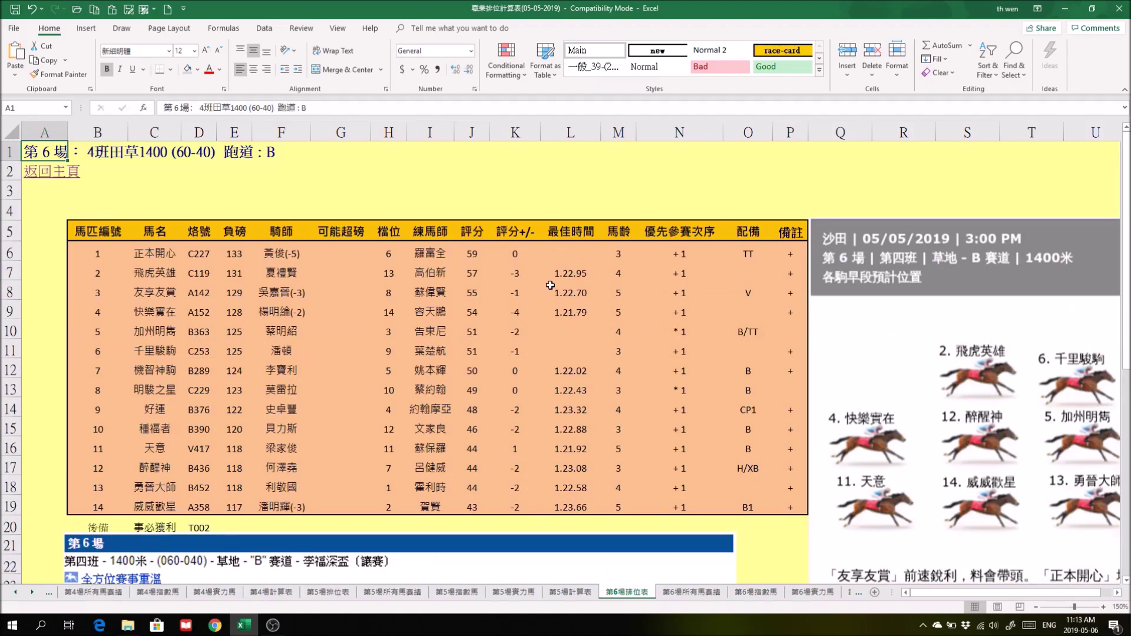
pyautogui.scroll(-1, 412, 329)
pyautogui.scroll(1, 540, 537)
# - Open the race 7 排位表 from 主頁, look over its runners, and go back to 主頁
pyautogui.click(62, 171)
pyautogui.click(612, 333)
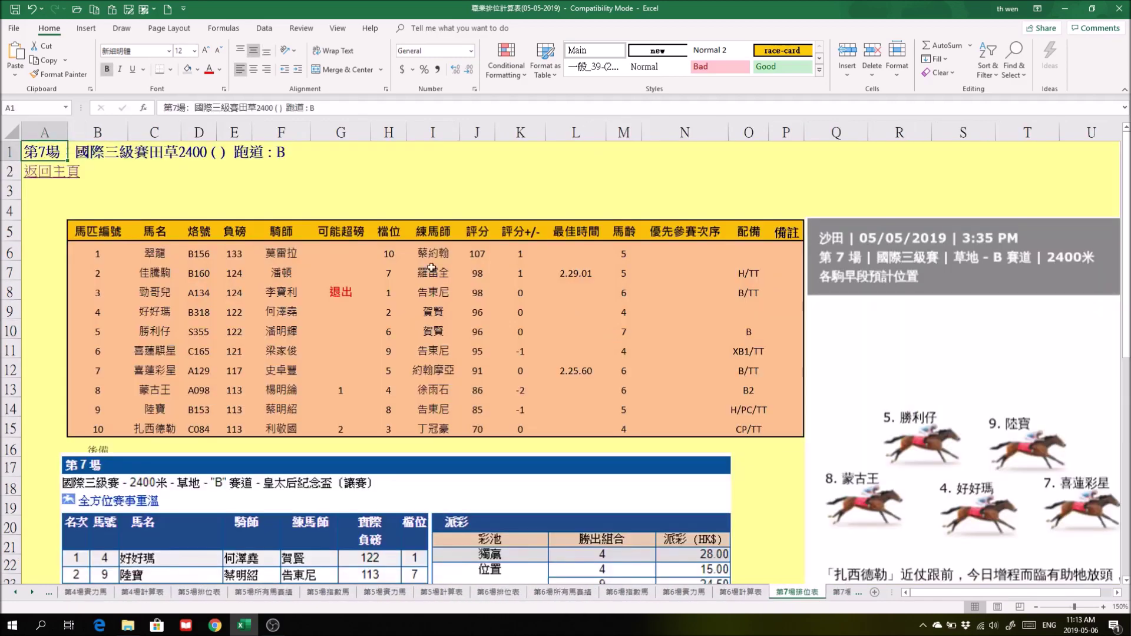
pyautogui.click(40, 172)
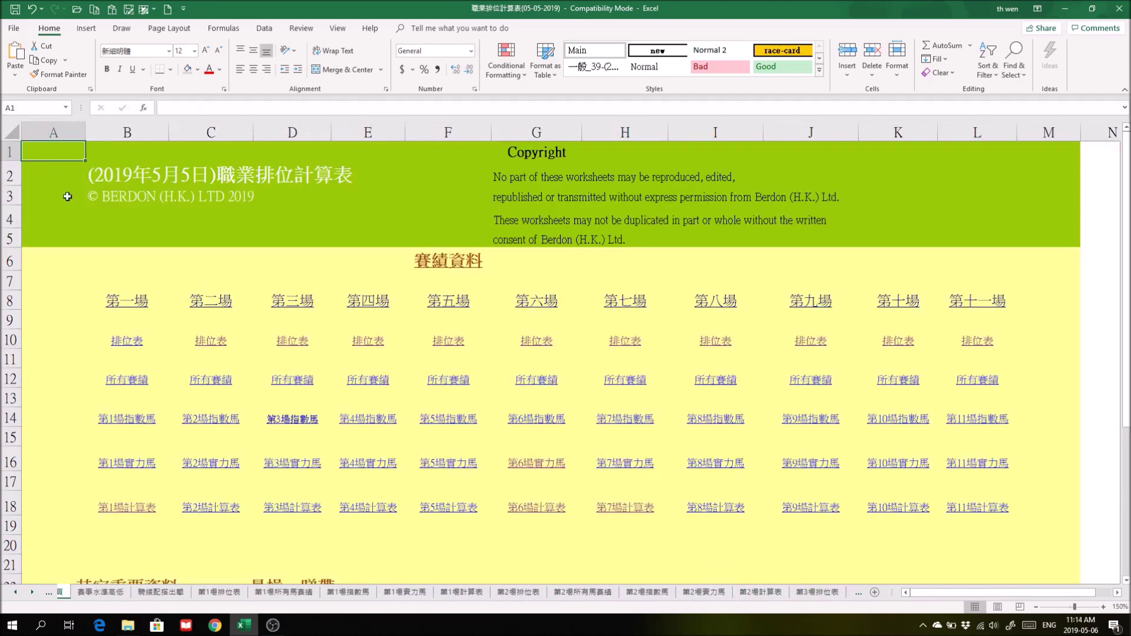
# - Open 第7場計算表 and review its hit-rate table and the 2018-2019 sectional time table at 2000 m
pyautogui.click(635, 508)
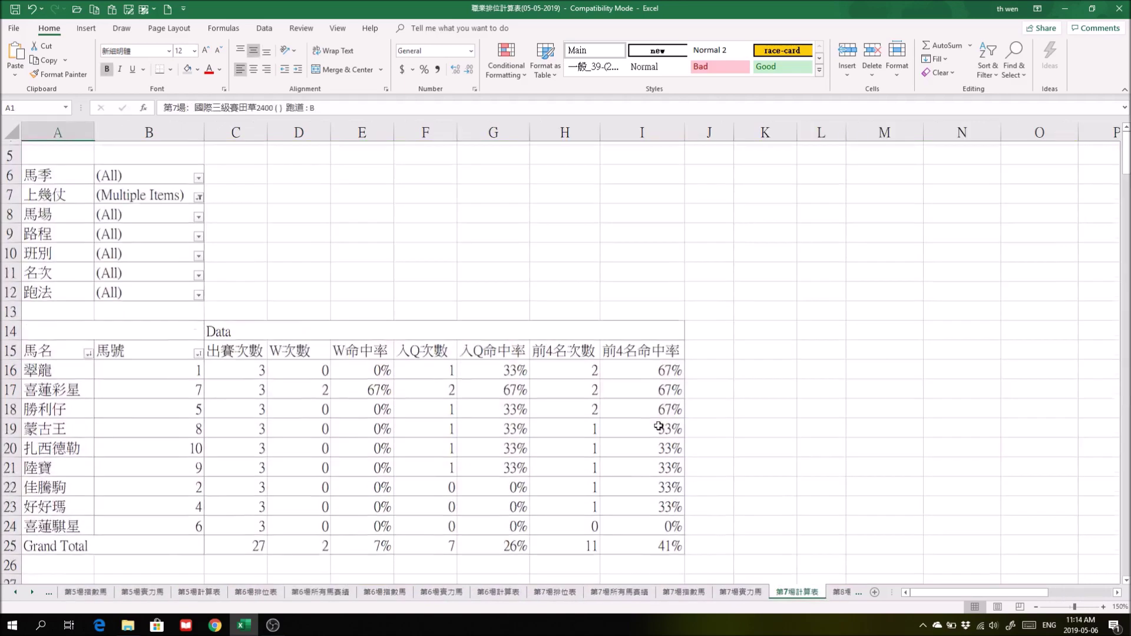
pyautogui.scroll(-2, 661, 406)
pyautogui.scroll(-5, 661, 406)
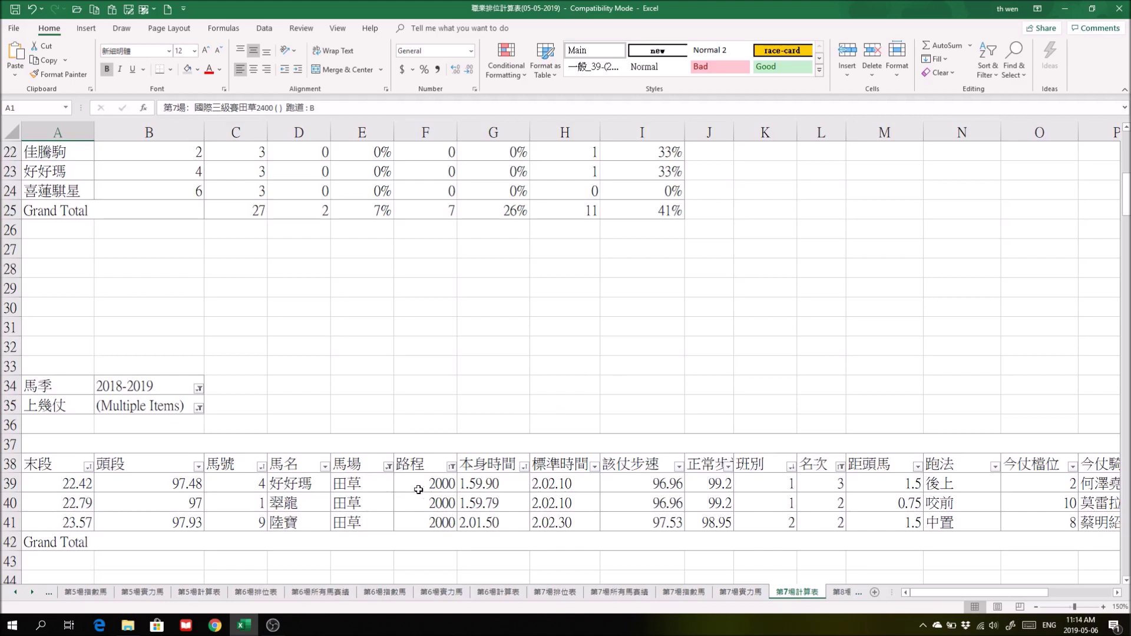
pyautogui.scroll(-2, 418, 399)
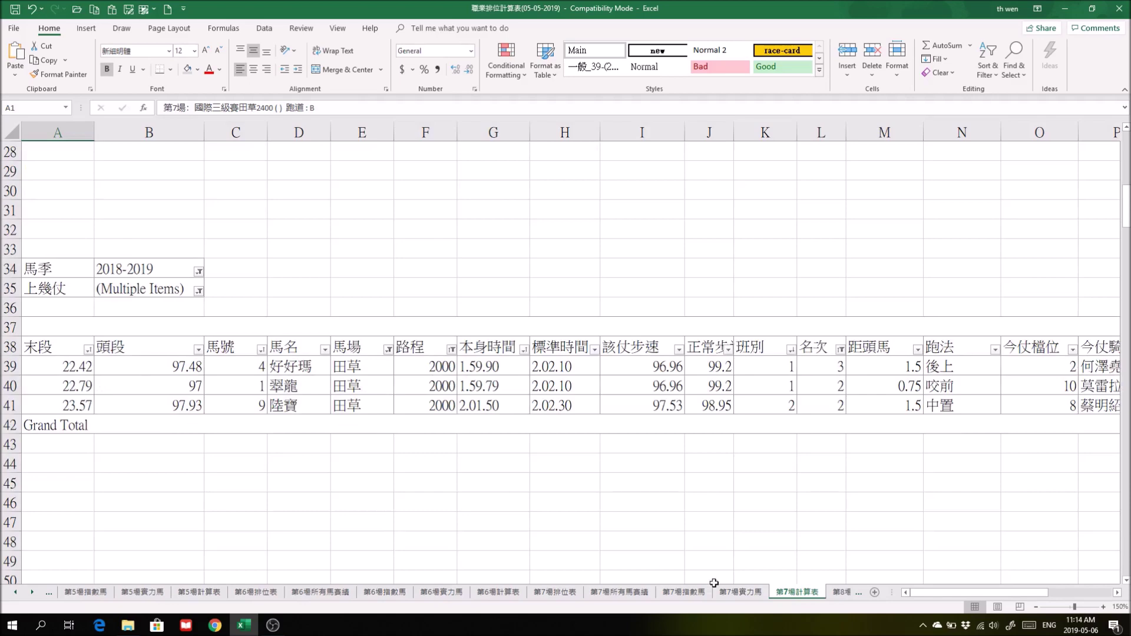
# - Revisit 第7場排位表, return to 主頁, and open Sheet1 to check the race 7 selections in the betting record
pyautogui.click(555, 593)
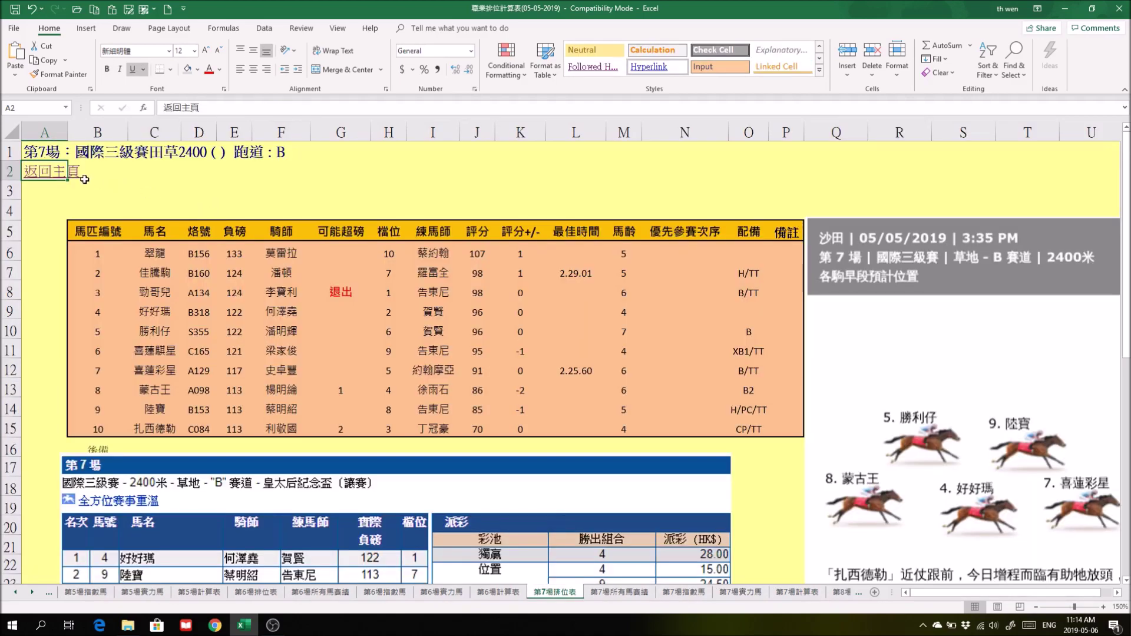
pyautogui.click(61, 175)
pyautogui.keyDown('ctrl'); pyautogui.click(16, 593); pyautogui.keyUp('ctrl')
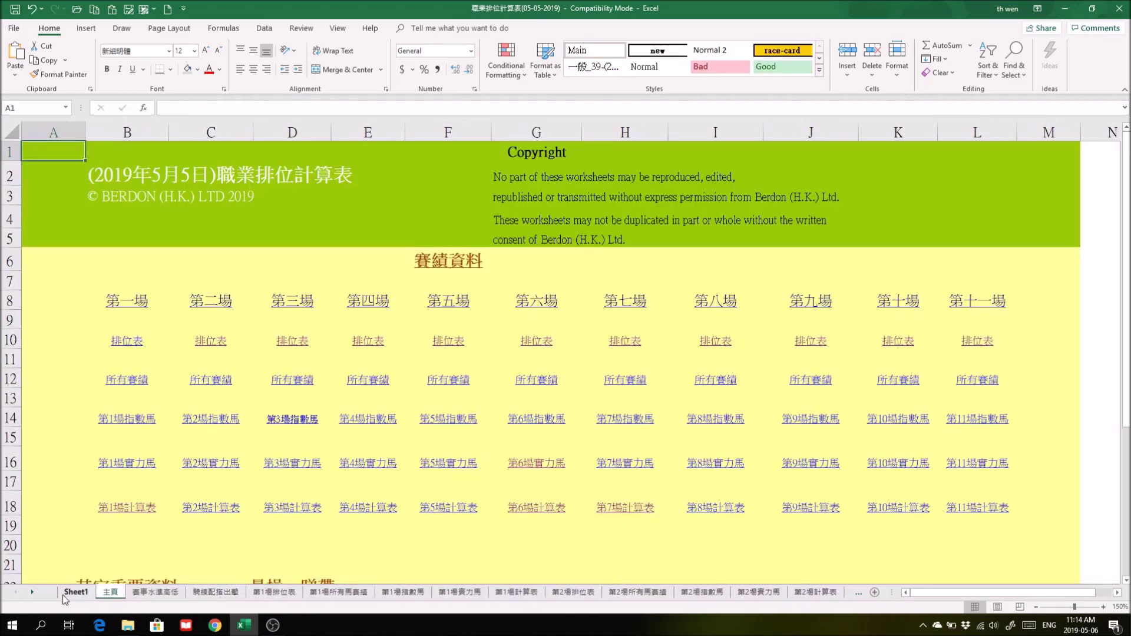
pyautogui.click(73, 595)
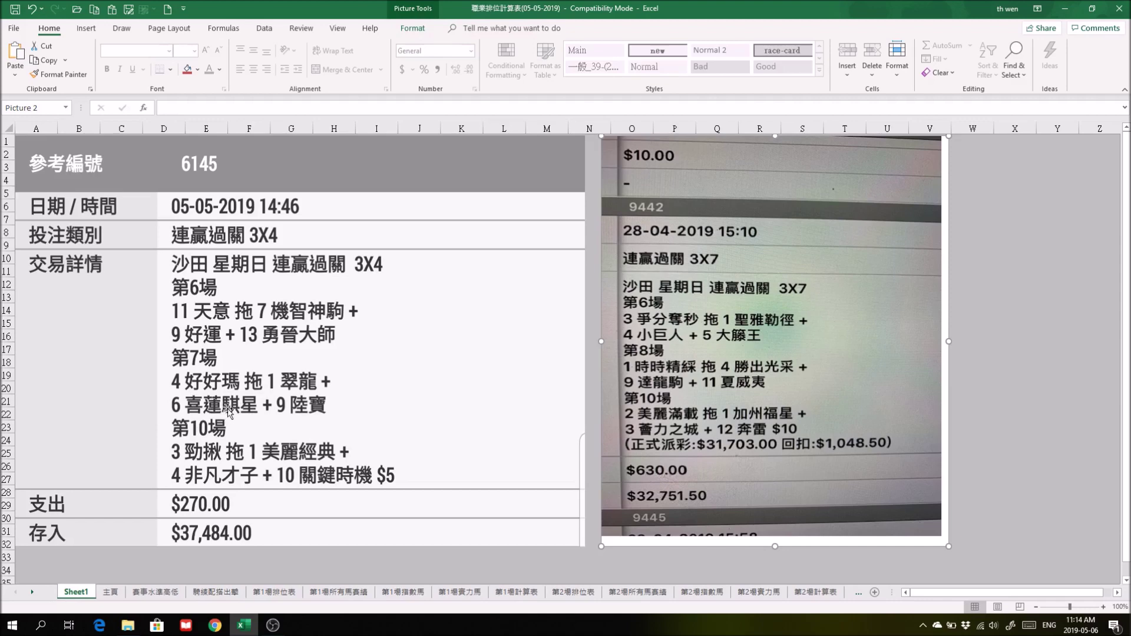
# - Open the race 7 所有賽績 sheet from 主頁 and filter its 馬名 column to show only 喜蓮騏星
pyautogui.click(110, 592)
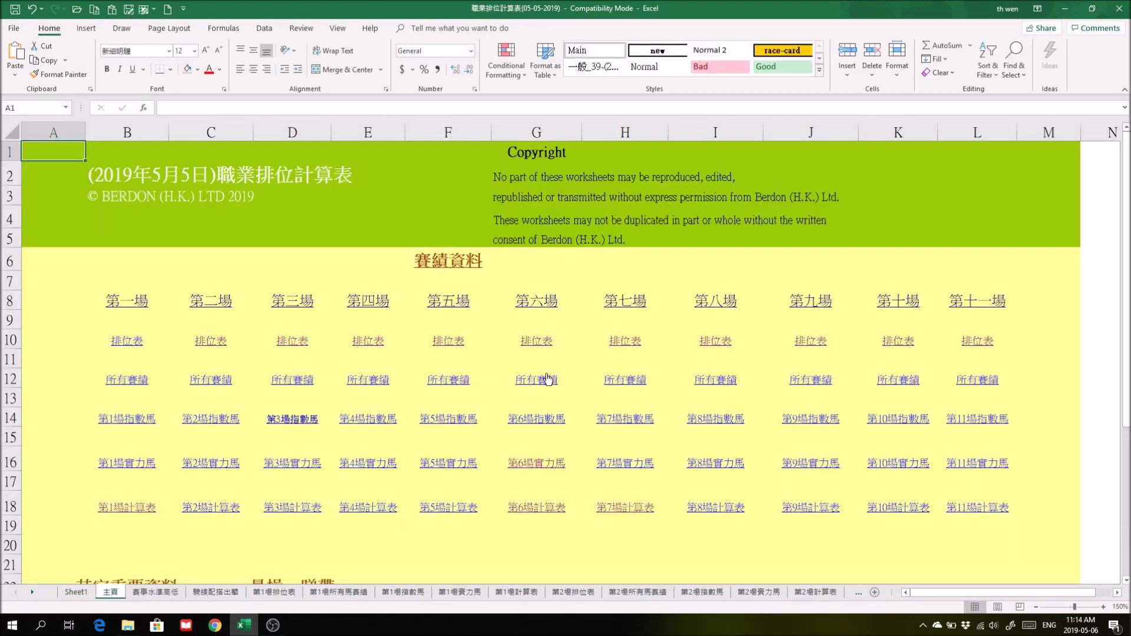
pyautogui.click(622, 382)
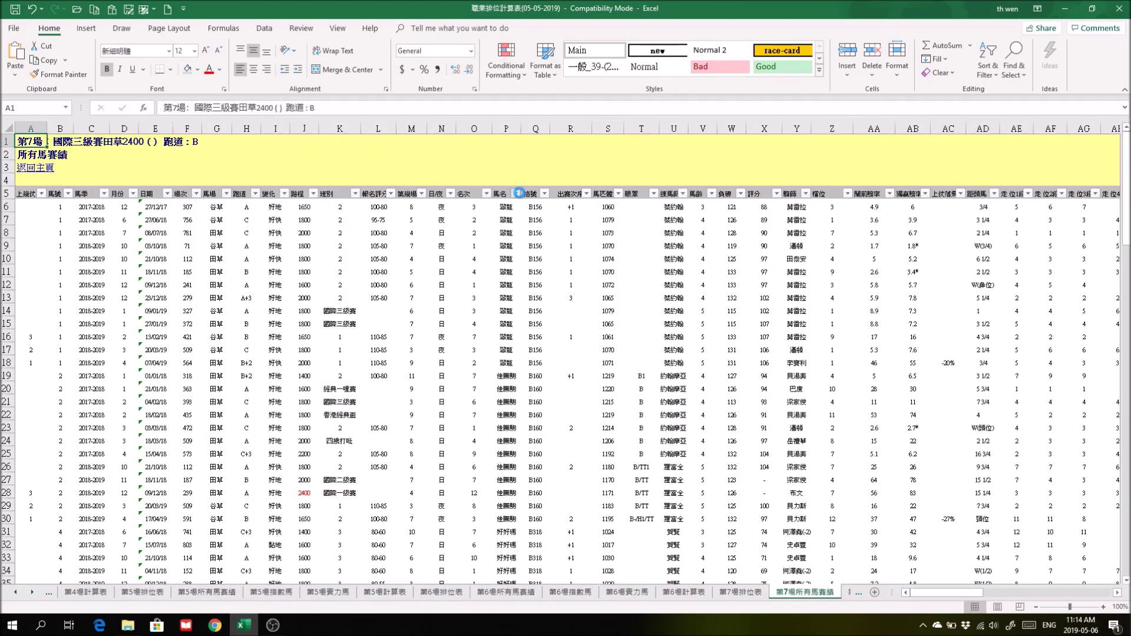
pyautogui.click(516, 194)
pyautogui.click(416, 317)
pyautogui.click(416, 360)
pyautogui.click(445, 427)
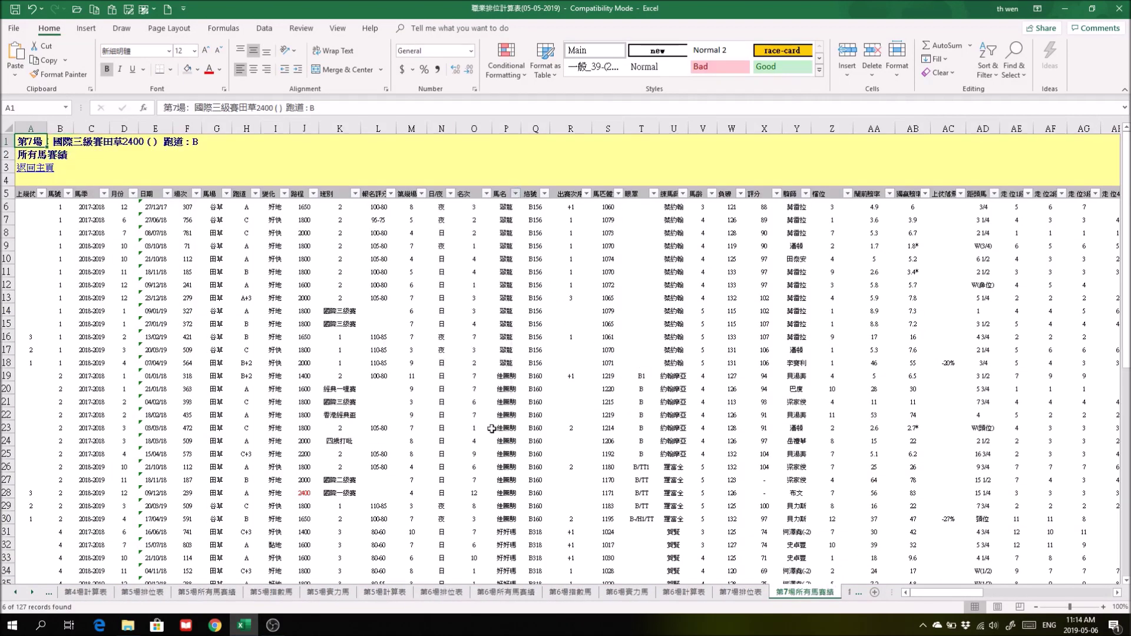
# - Enlarge the filtered race 7 records and examine 喜蓮騏星's finishing positions in cells O65 and O68 of the 名次 column
pyautogui.click(1103, 607)
pyautogui.click(1103, 606)
pyautogui.click(1104, 607)
pyautogui.click(1103, 607)
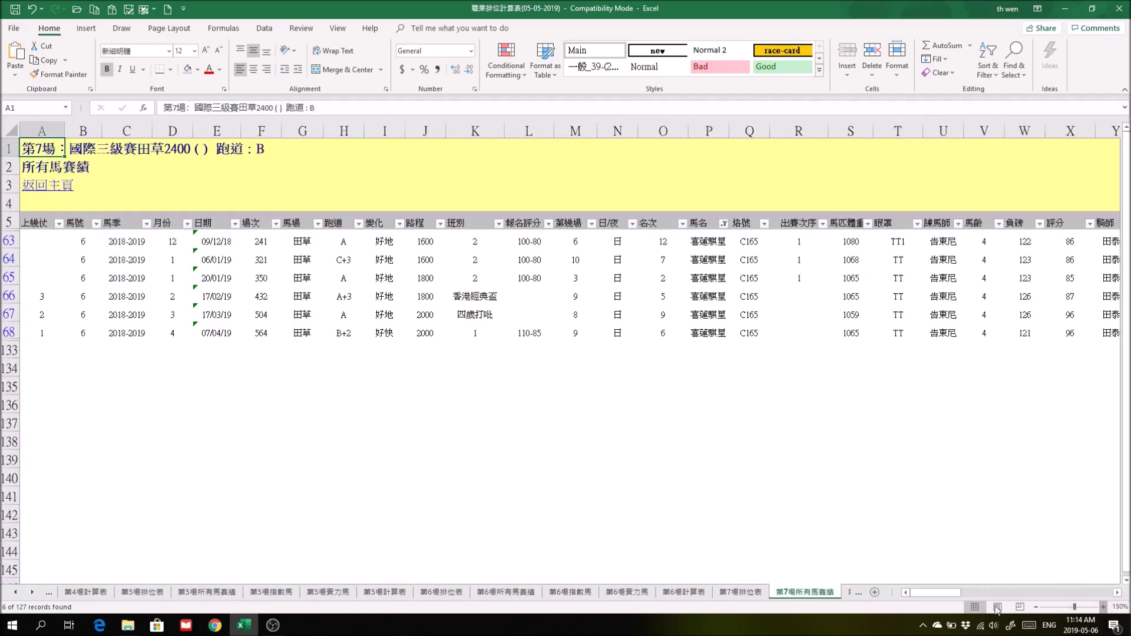
pyautogui.click(1103, 607)
pyautogui.click(702, 292)
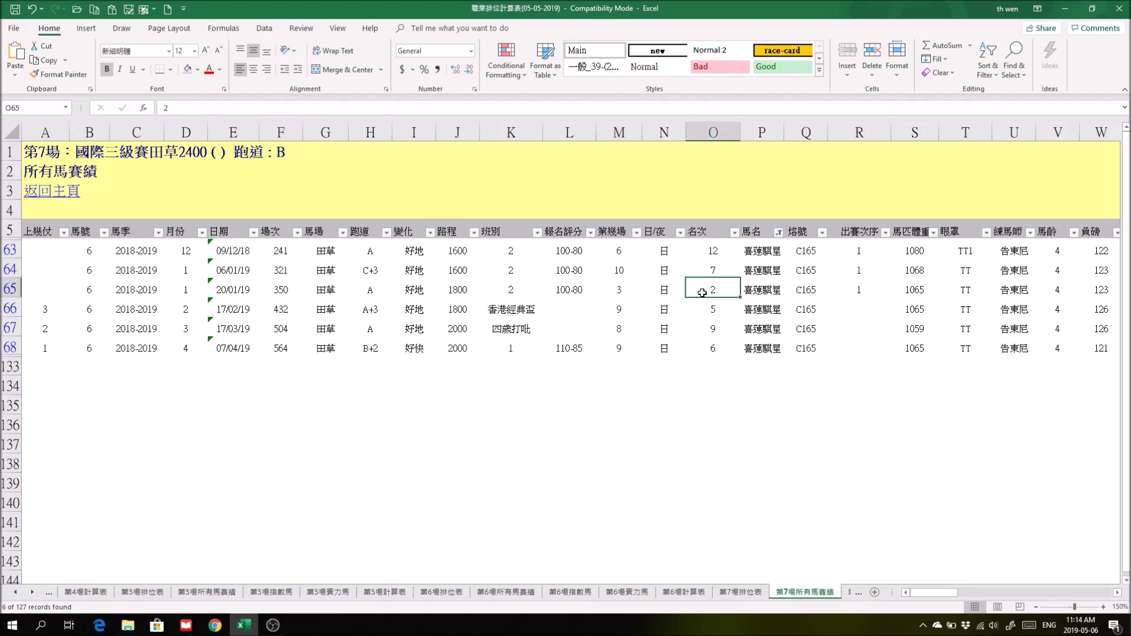
pyautogui.click(714, 347)
# - Select 喜蓮騏星's 上仗落飛 figure in AC68 and review its odds, running positions and sectional times
pyautogui.moveTo(932, 594)
pyautogui.mouseDown()
pyautogui.moveTo(957, 596)
pyautogui.moveTo(947, 596)
pyautogui.mouseUp()
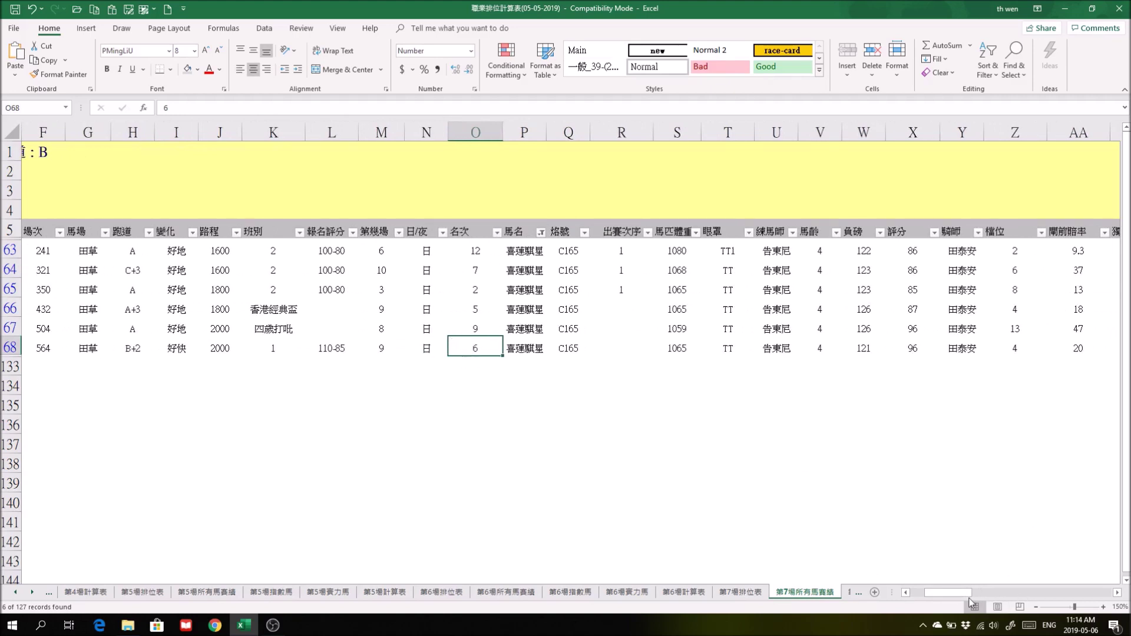
pyautogui.hscroll(5, 801, 463)
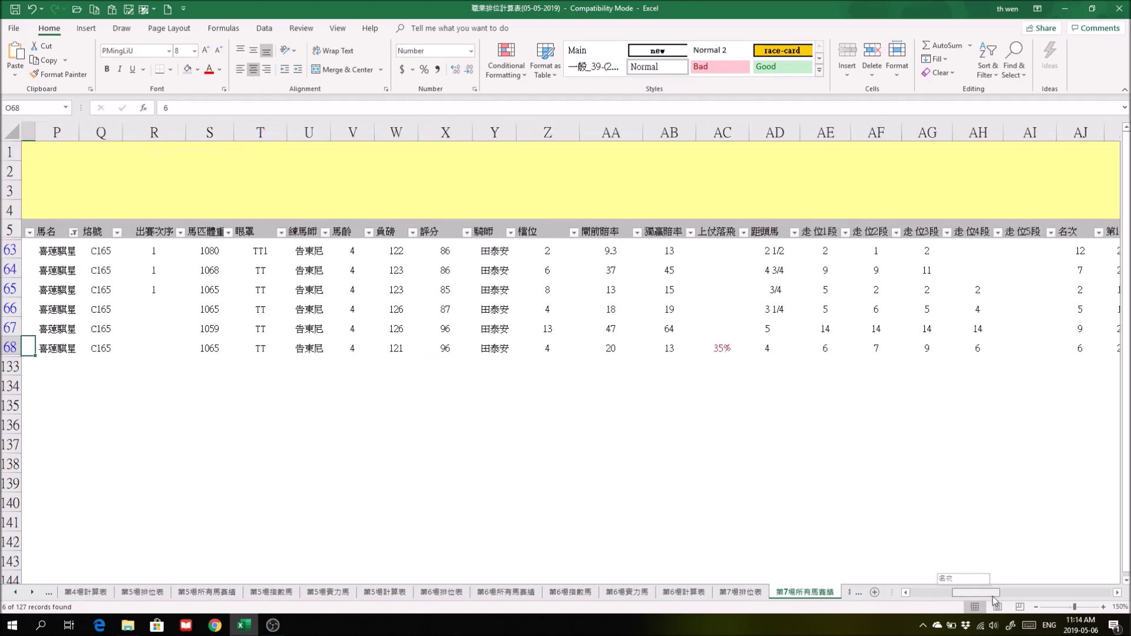
pyautogui.click(708, 346)
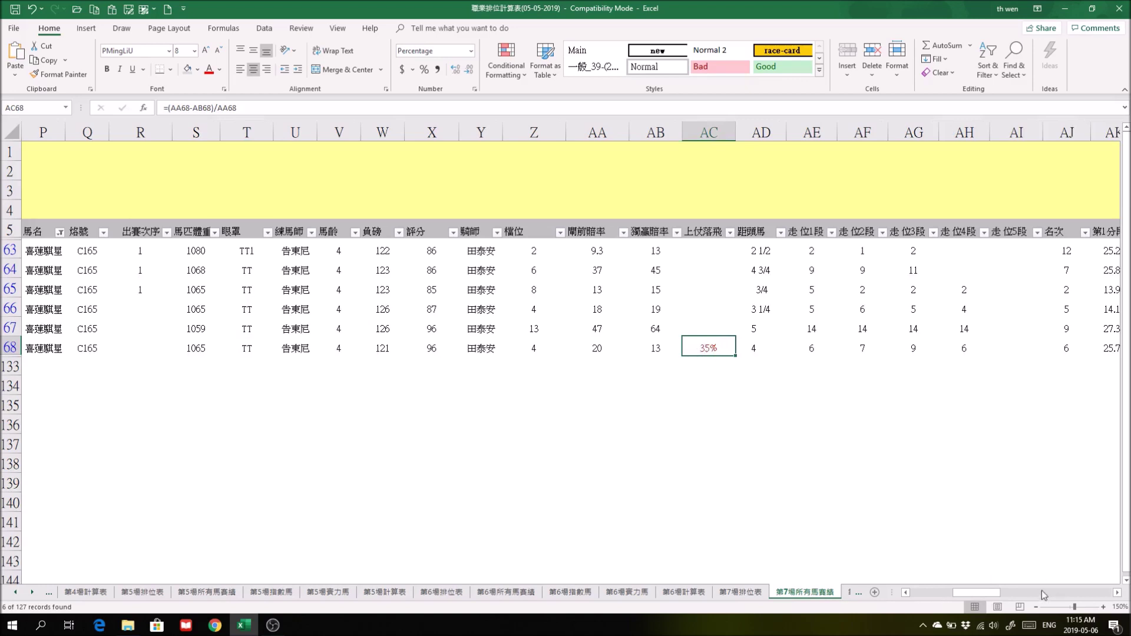
pyautogui.moveTo(976, 592); pyautogui.dragTo(848, 593)
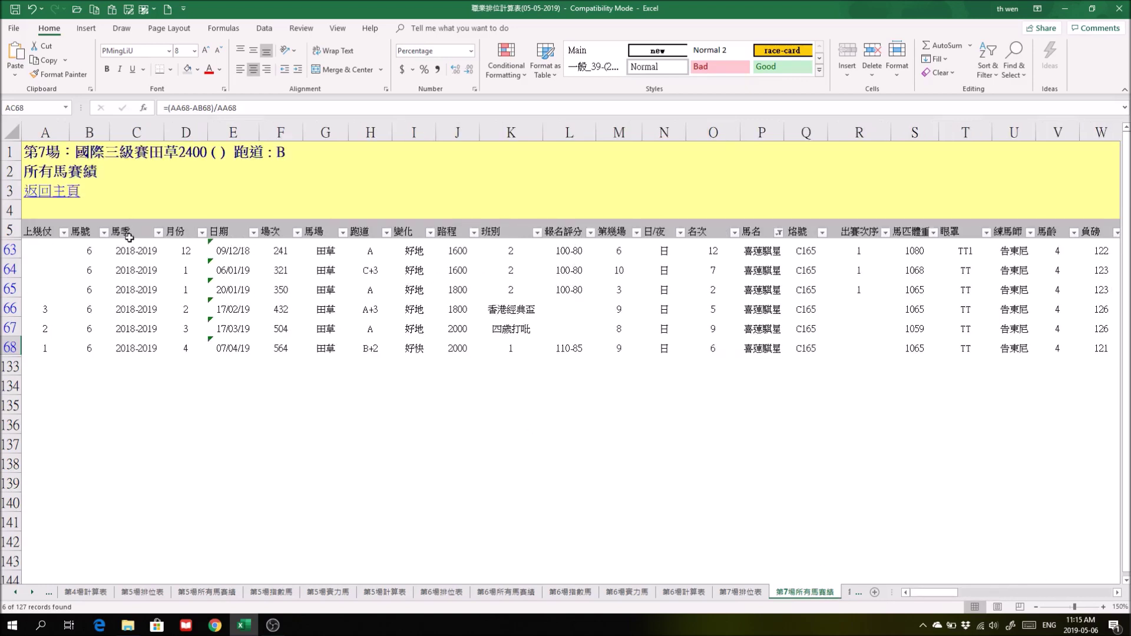
pyautogui.moveTo(934, 592); pyautogui.dragTo(993, 592)
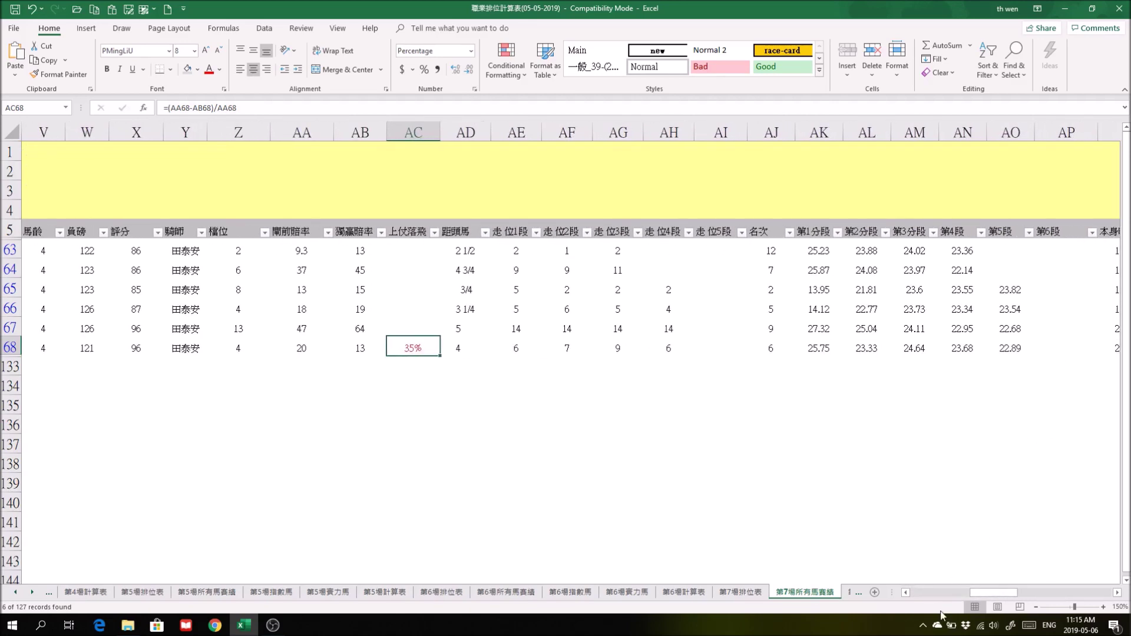
# - Go through 第7場排位表 back to 主頁 and reopen the betting record on Sheet1
pyautogui.click(741, 592)
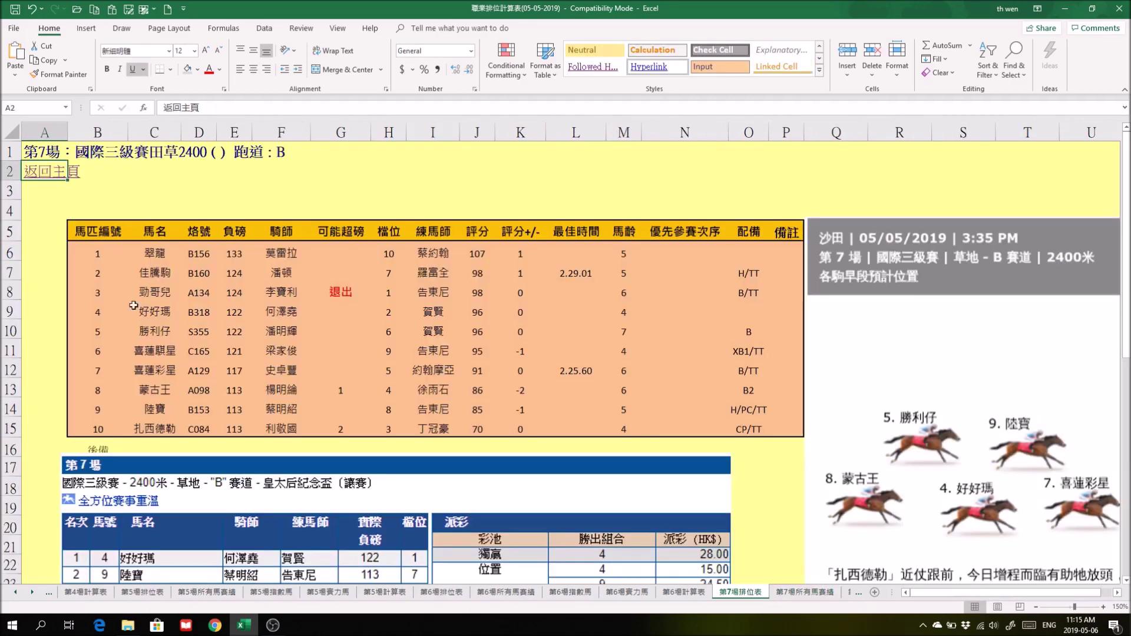
pyautogui.click(46, 172)
pyautogui.click(16, 592)
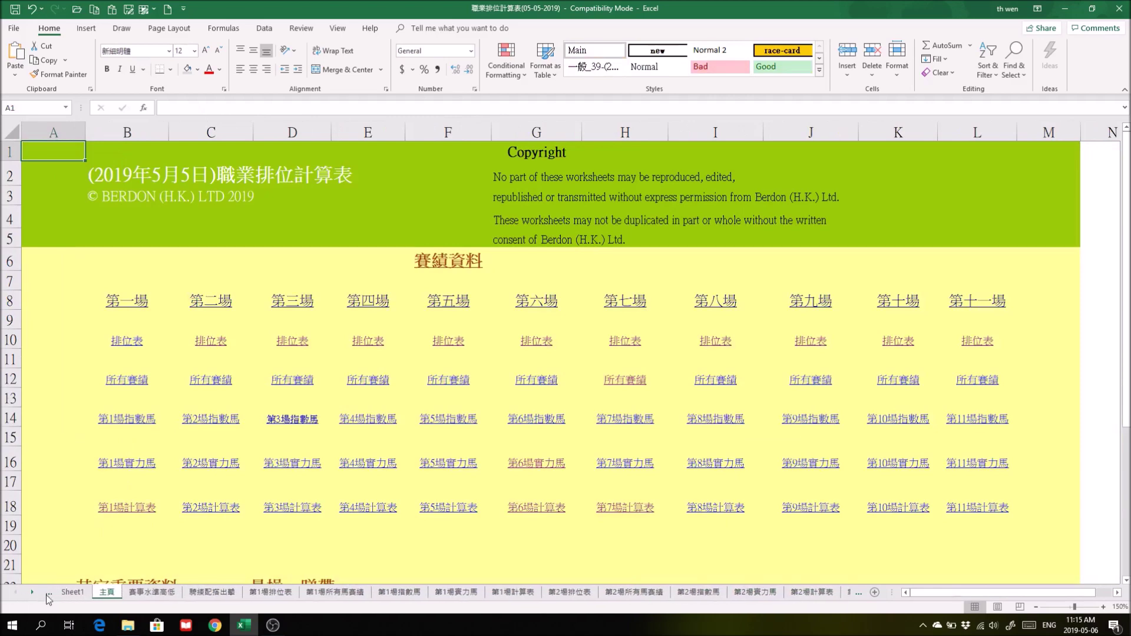
pyautogui.click(75, 592)
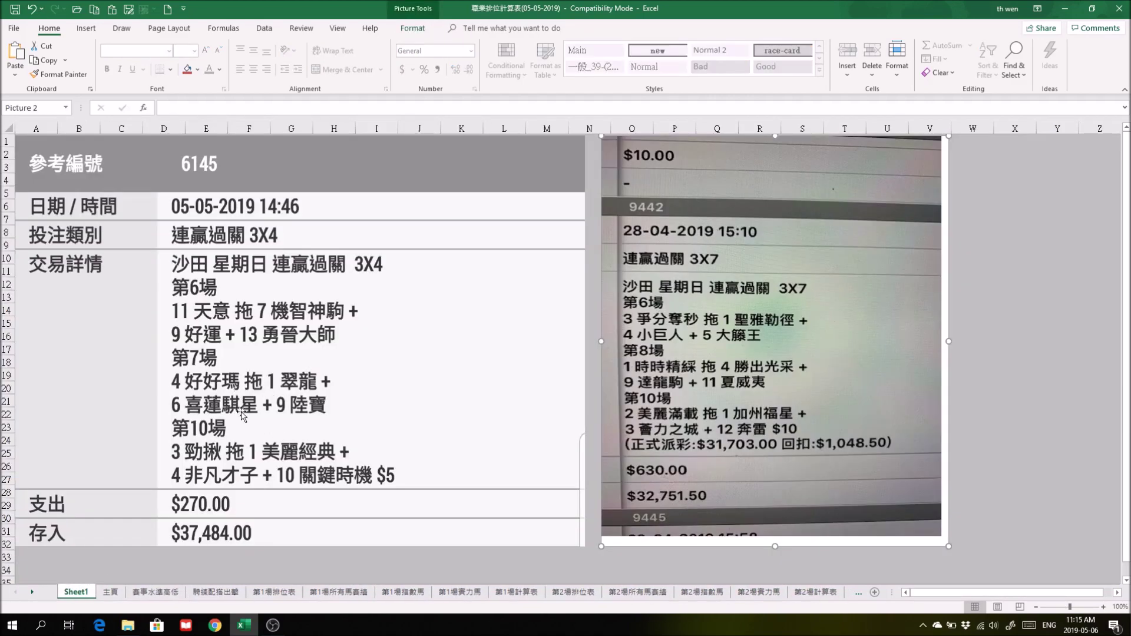
# - Open the race 7 排位表 from 主頁 and look at its race results and dividends
pyautogui.click(113, 592)
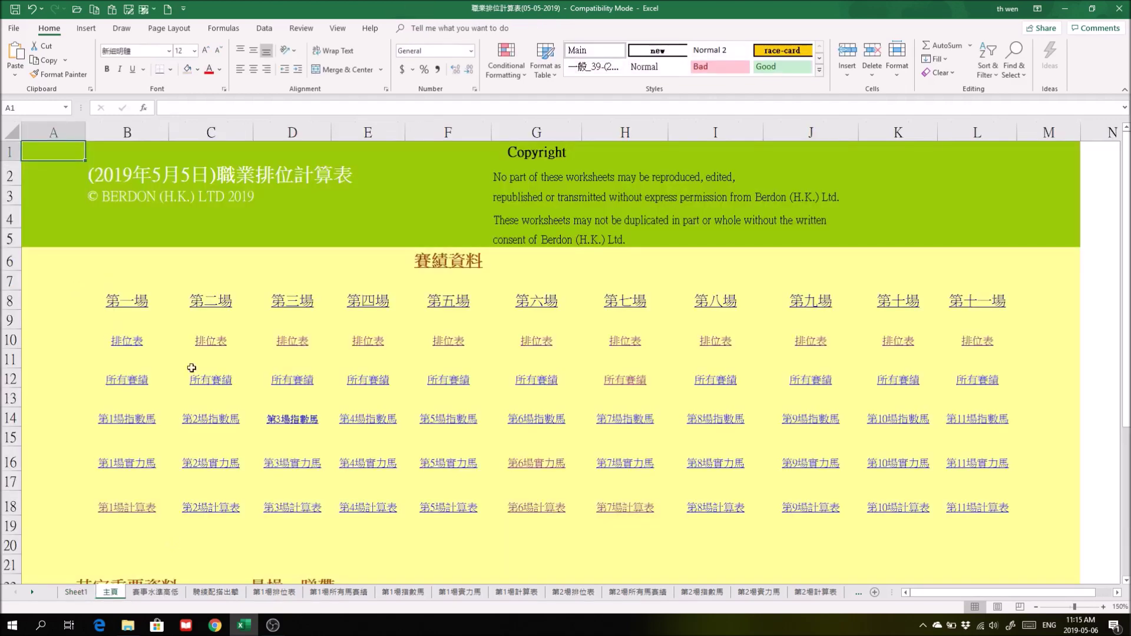
pyautogui.click(625, 341)
pyautogui.scroll(-5, 553, 406)
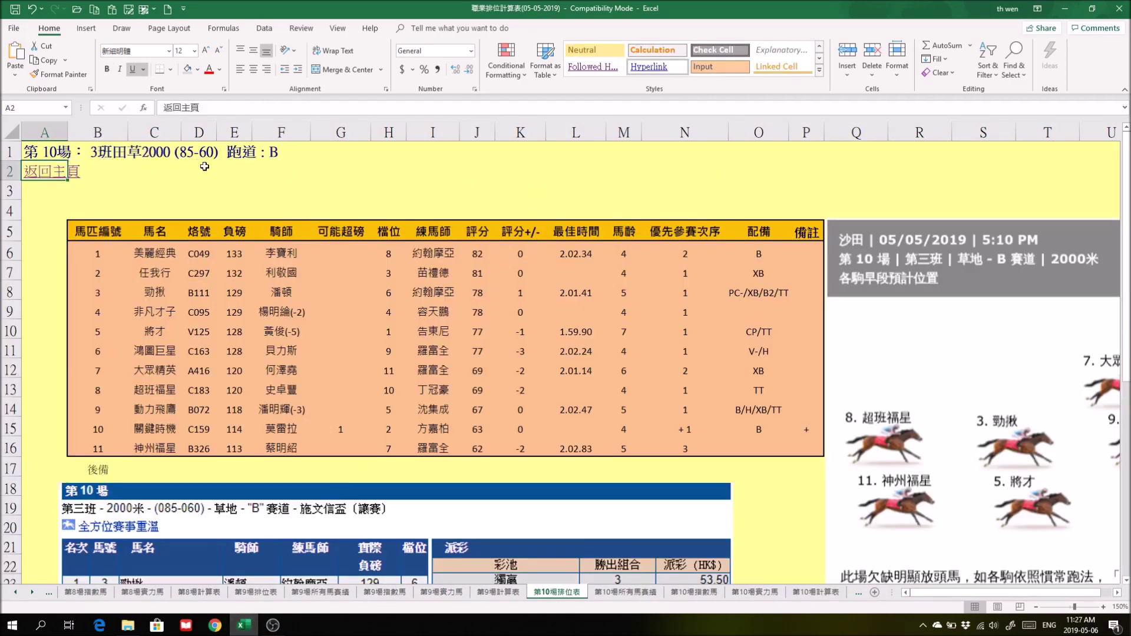
# - Return from the race 10 排位表 to 主頁, open 第10場實力馬, and review its 前2名 and 前4名 horse lists
pyautogui.click(52, 172)
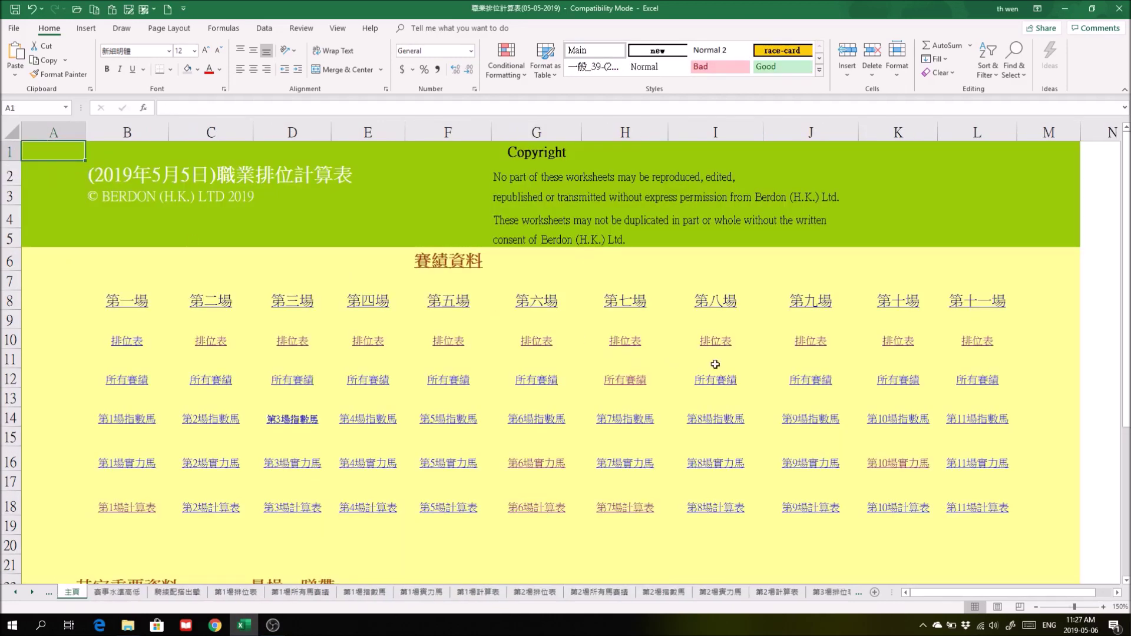
pyautogui.click(891, 463)
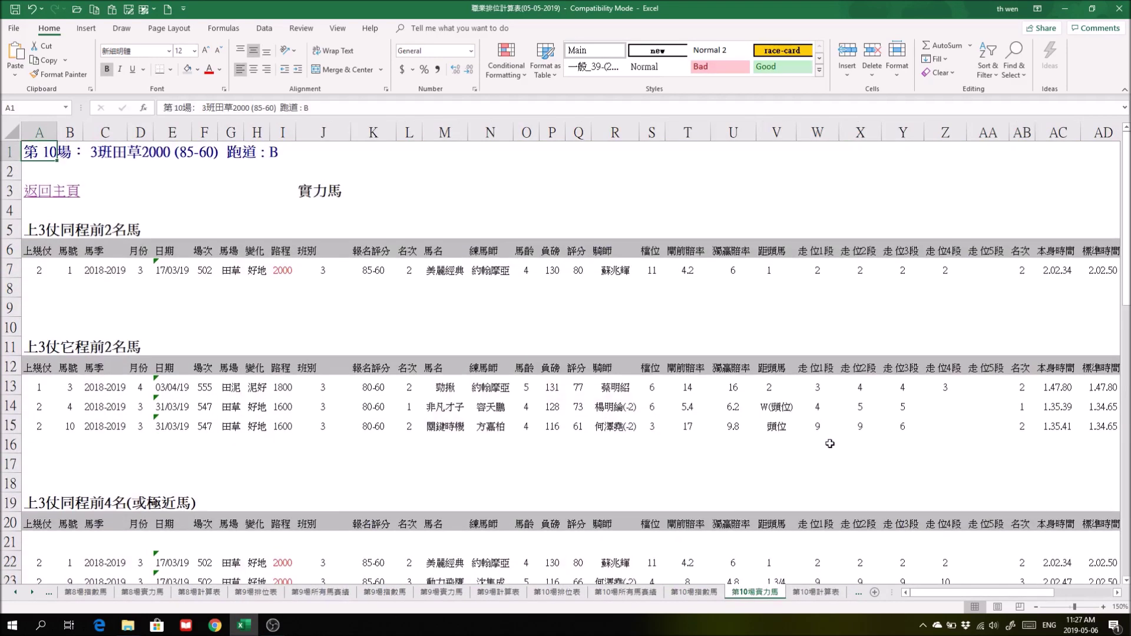
pyautogui.scroll(-1, 830, 444)
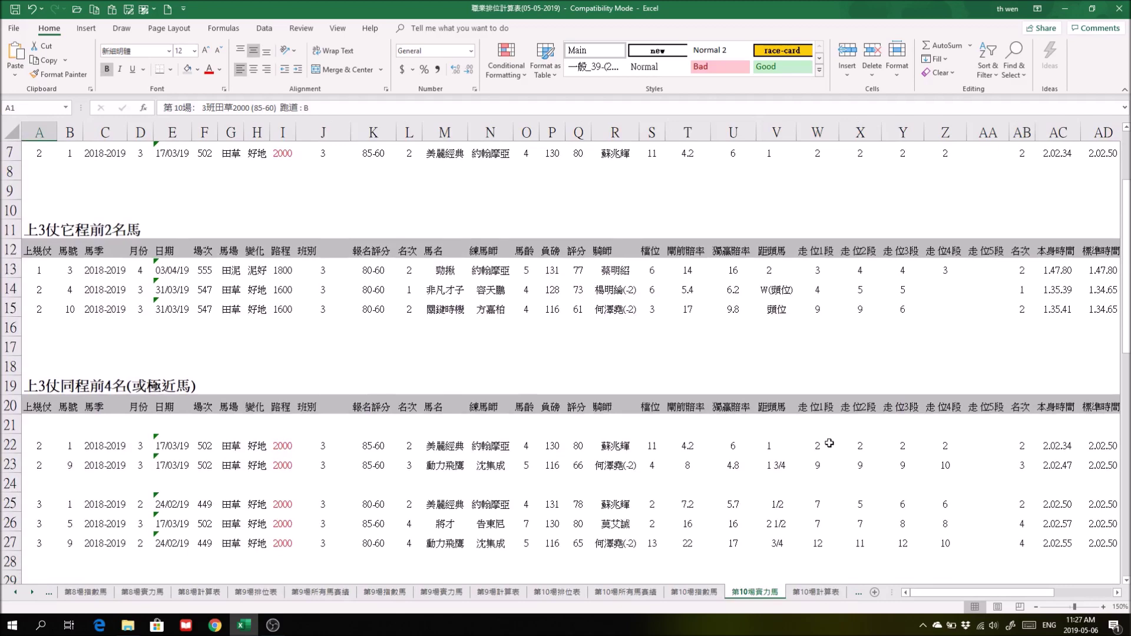
pyautogui.scroll(-1, 829, 443)
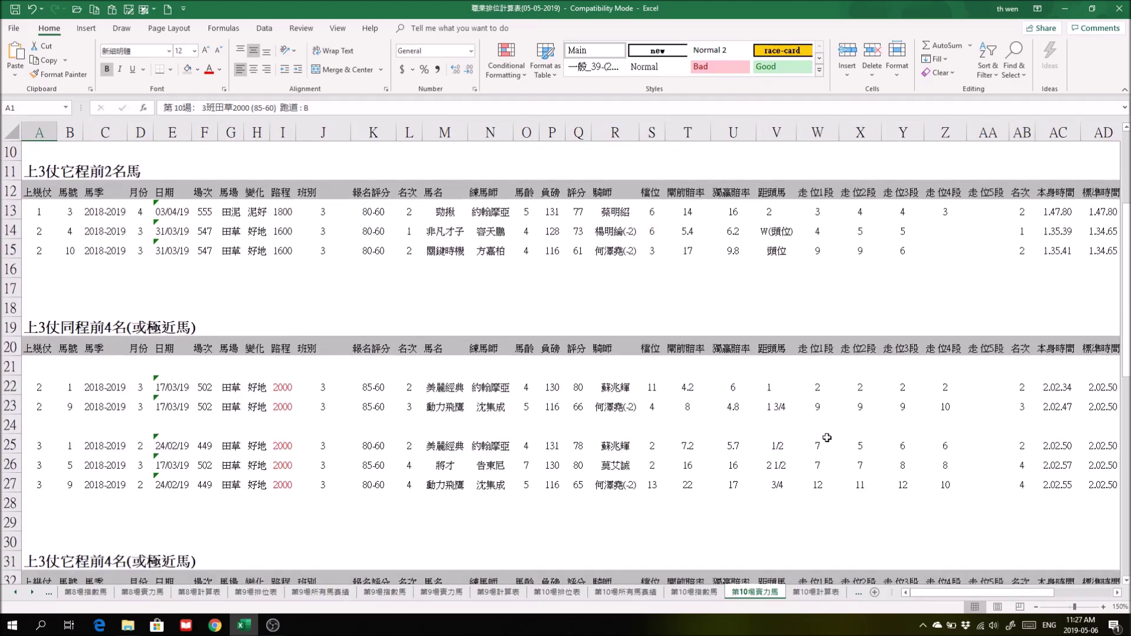
pyautogui.scroll(-3, 827, 438)
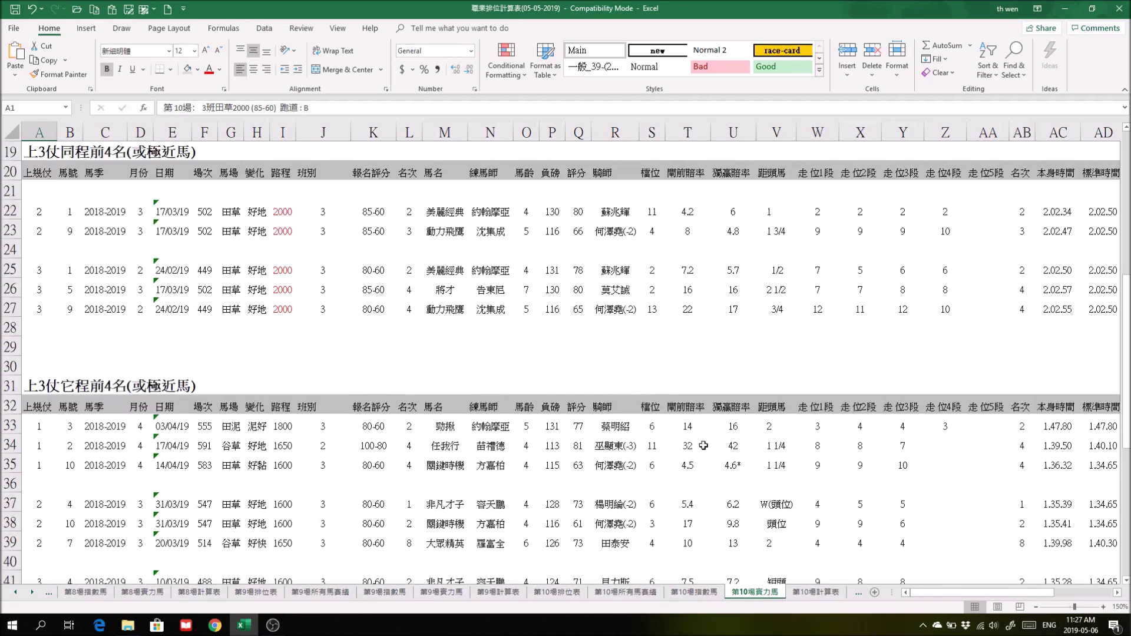
# - Select 勁揪 in M33 on 第10場實力馬 and inspect its past records on 第10場所有馬賽績, selecting cell P21
pyautogui.click(445, 426)
pyautogui.moveTo(1048, 593); pyautogui.dragTo(957, 591)
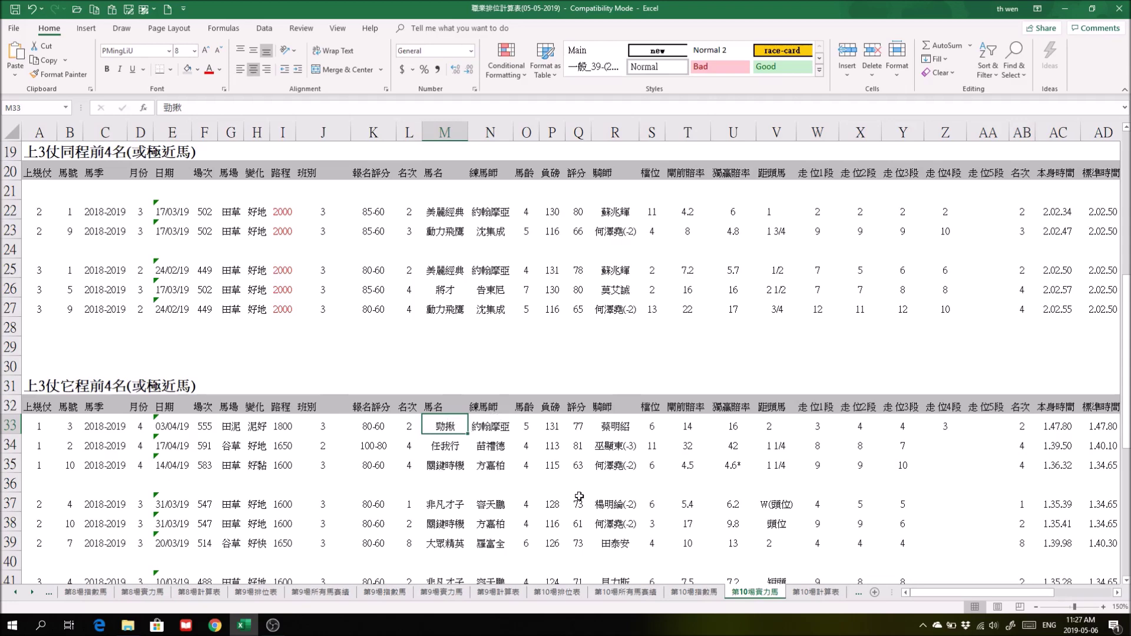
pyautogui.click(631, 592)
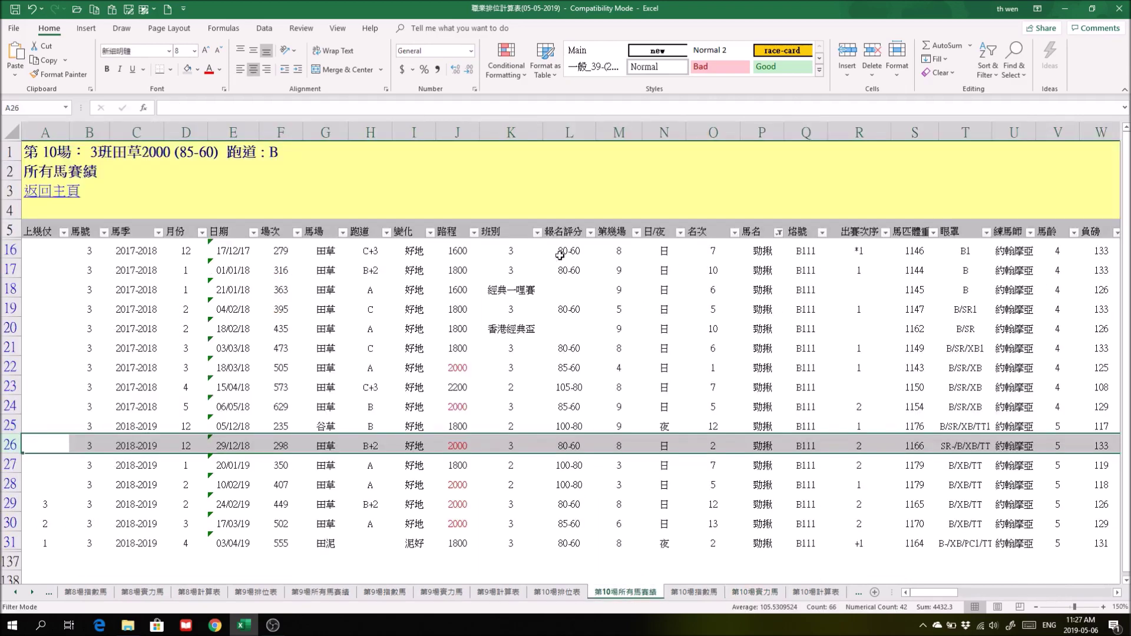
pyautogui.click(758, 345)
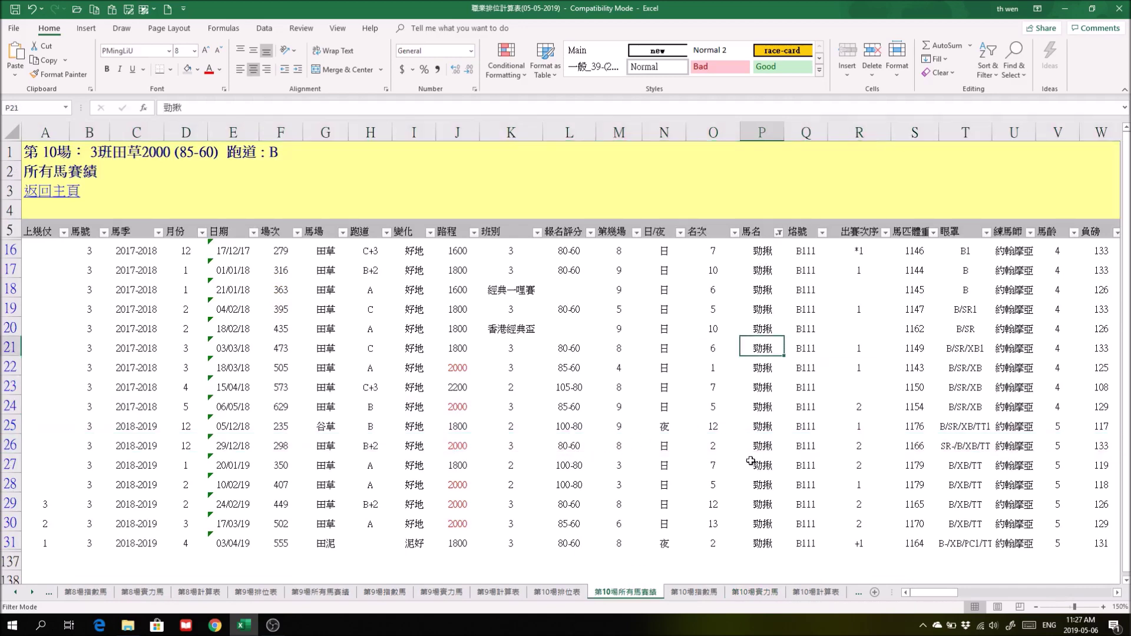
# - Inspect 勁揪's records in rows 26 and 22 on 第10場所有馬賽績, including the 名次 in O26
pyautogui.click(7, 445)
pyautogui.click(711, 446)
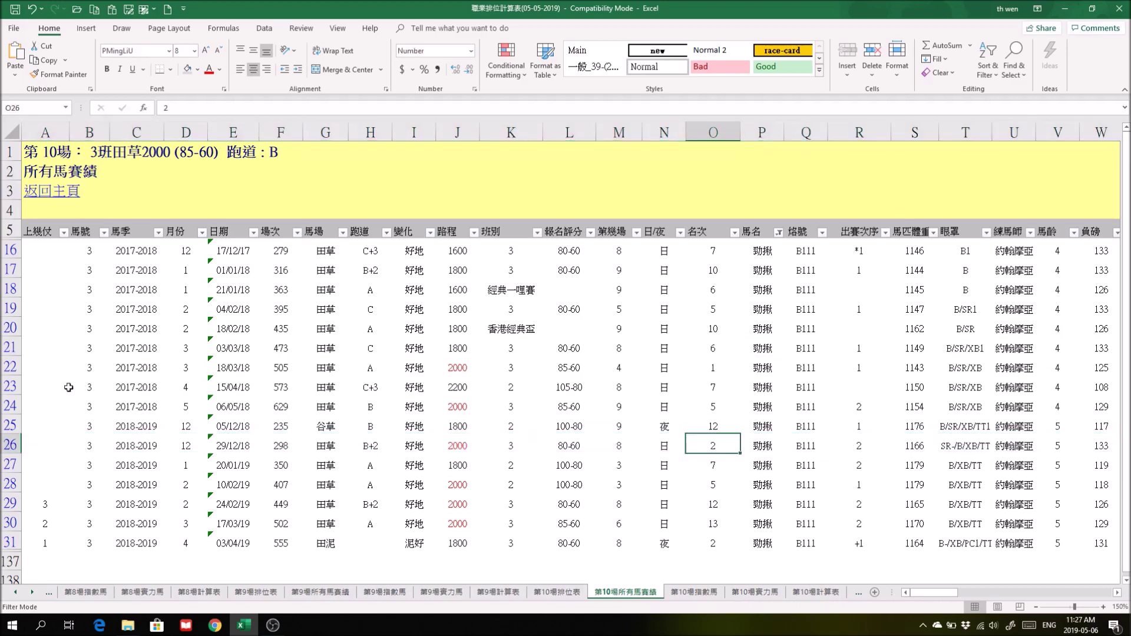
pyautogui.click(3, 367)
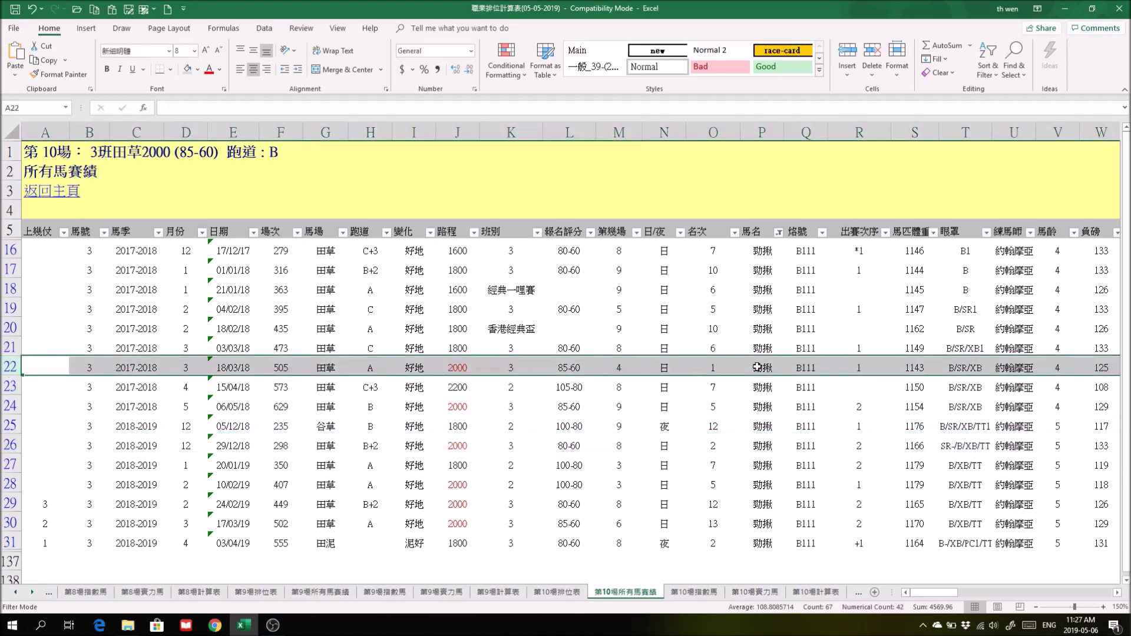
# - Return to 第10場實力馬, select 美麗經典 in M22, and review the 上3仗同程前4名 and 上3仗它程前4名 lists
pyautogui.click(749, 593)
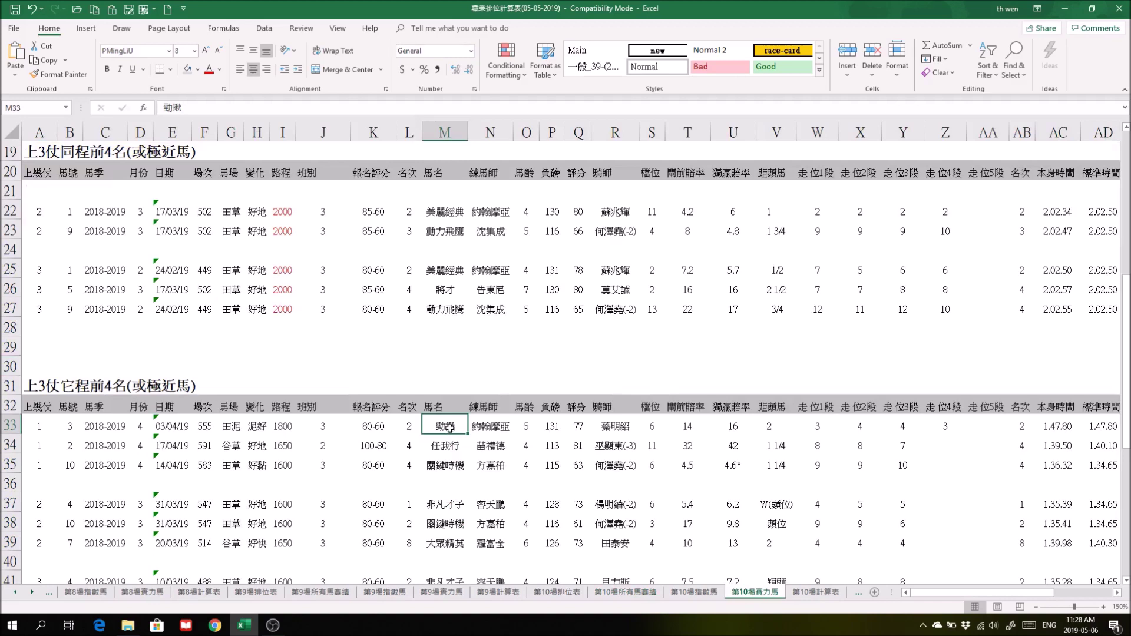
pyautogui.click(449, 210)
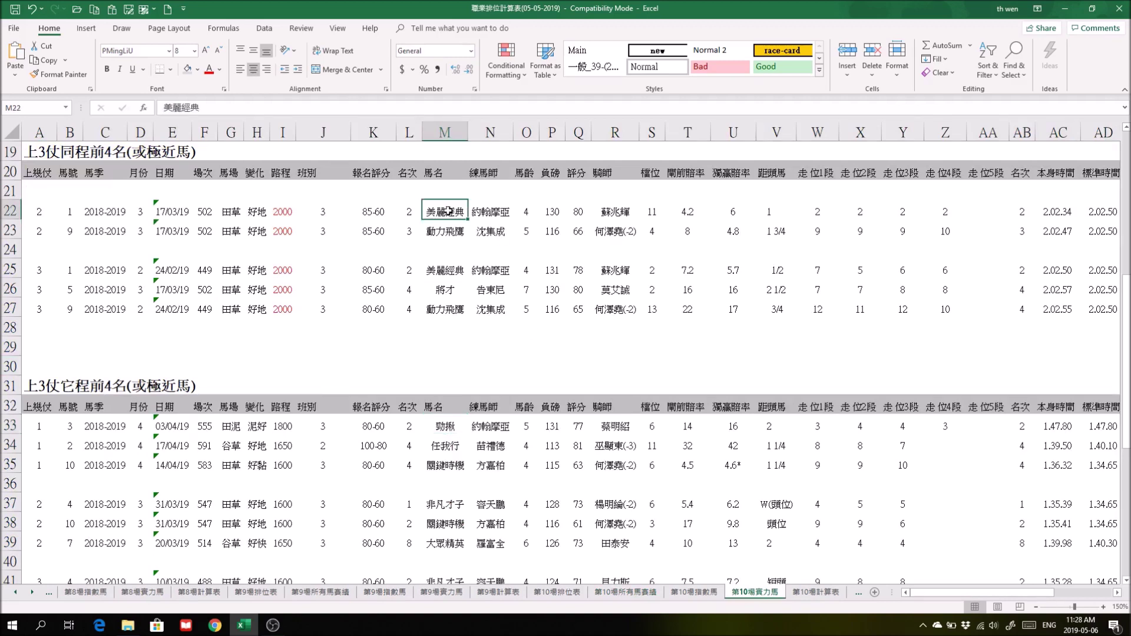
pyautogui.scroll(-1, 521, 448)
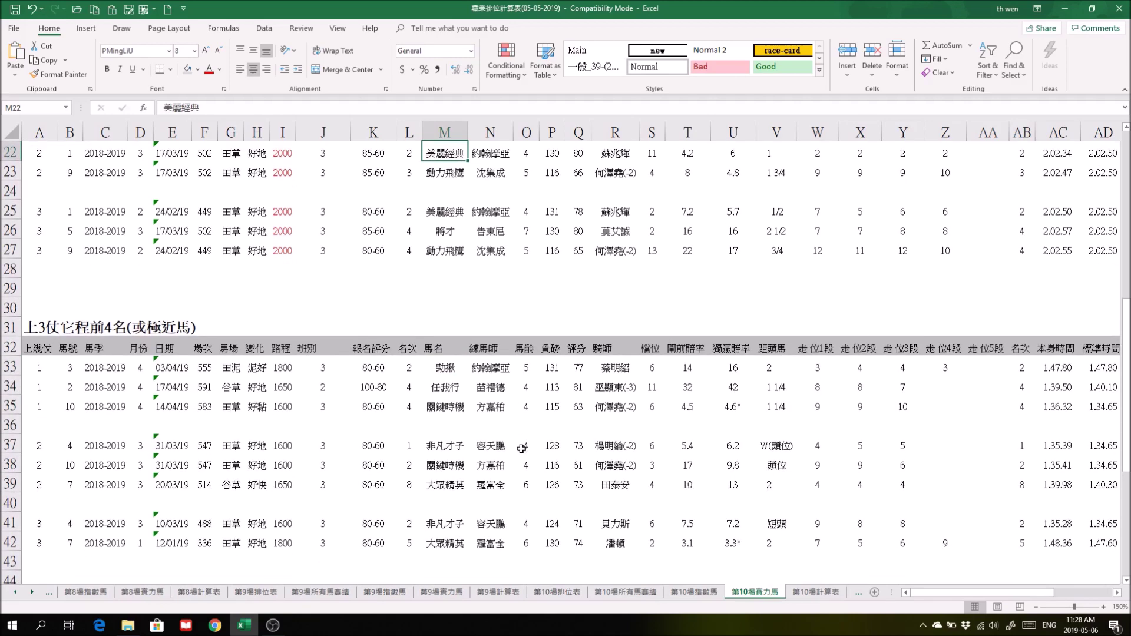
pyautogui.scroll(-1, 450, 405)
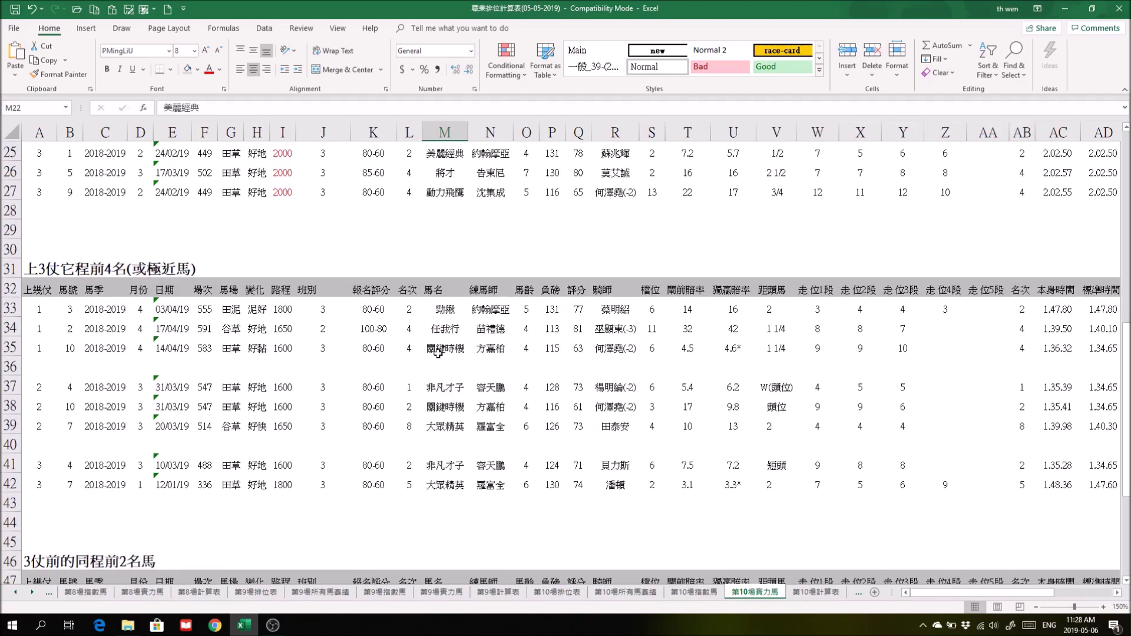
# - Select 關鍵時機 in M35 of the 上3仗它程前4名 list and check its 今仗騎師 entry in row 35
pyautogui.click(439, 349)
pyautogui.moveTo(985, 593); pyautogui.dragTo(1042, 592)
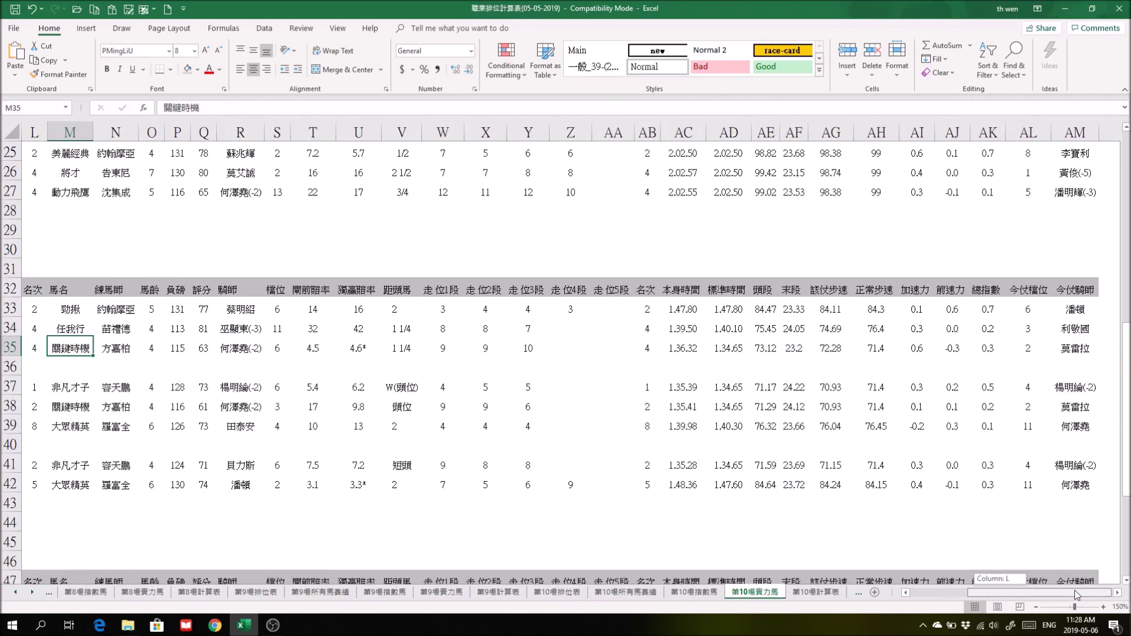
pyautogui.click(1081, 348)
pyautogui.moveTo(1093, 592); pyautogui.dragTo(1031, 592)
# - Select 非凡才子 in M37 and return to 主頁 by way of 第10場排位表
pyautogui.click(452, 387)
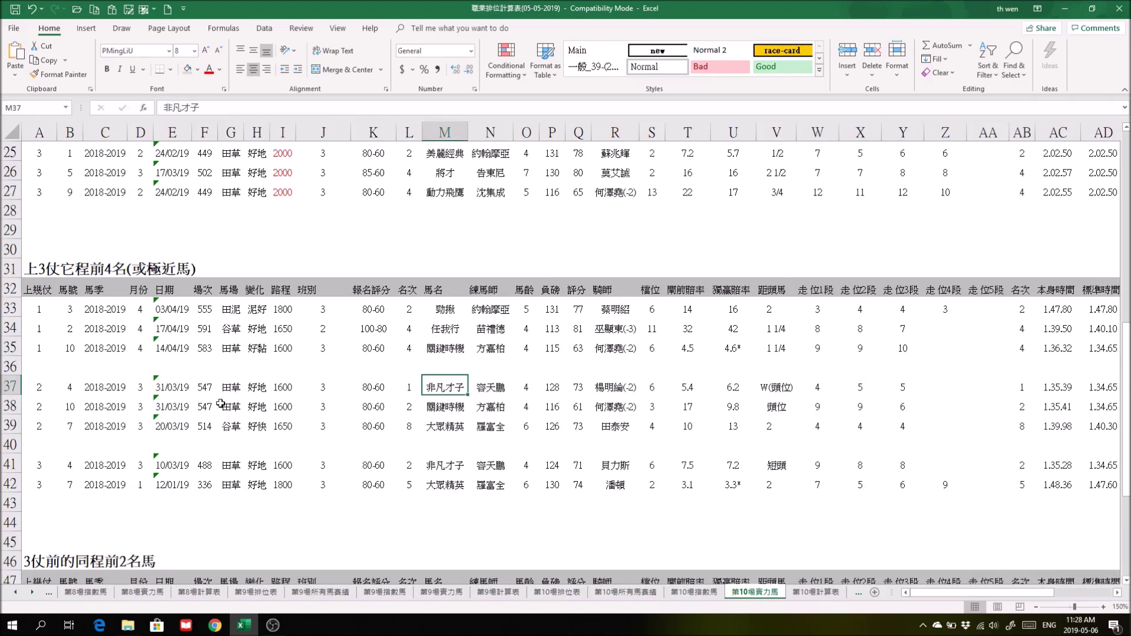
pyautogui.click(548, 594)
pyautogui.click(35, 177)
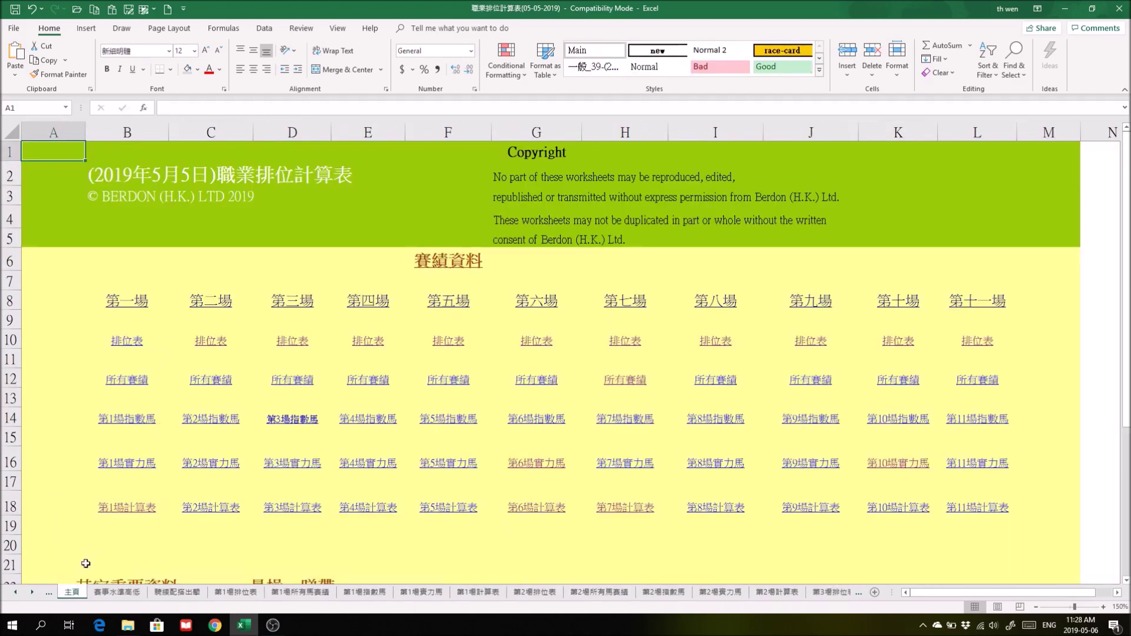